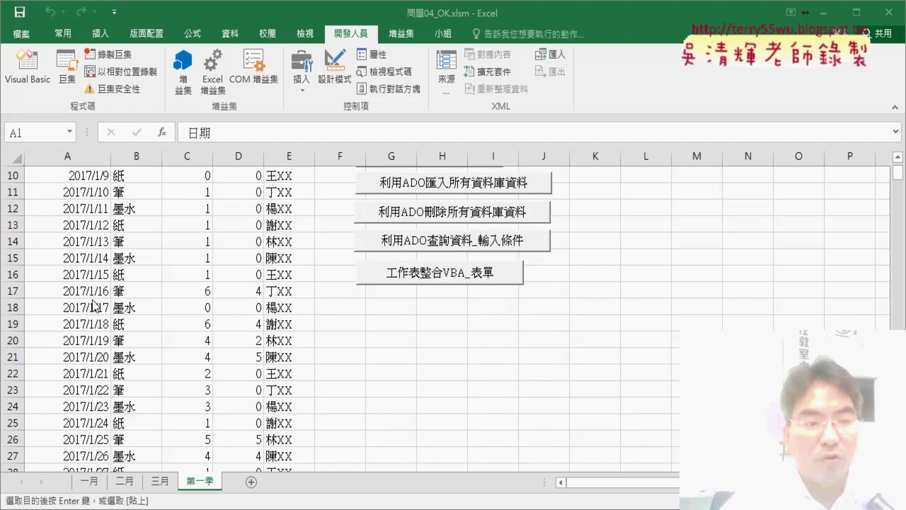
Scroll down and select rows 60–61, which hold the invalid dates 2017/2/29 and 2017/2/30.
{"action": "scroll", "coordinate": [99, 318], "scroll_direction": "down", "scroll_amount": 7}
{"action": "scroll", "coordinate": [99, 319], "scroll_direction": "down", "scroll_amount": 4}
{"action": "scroll", "coordinate": [99, 318], "scroll_direction": "down", "scroll_amount": 3}
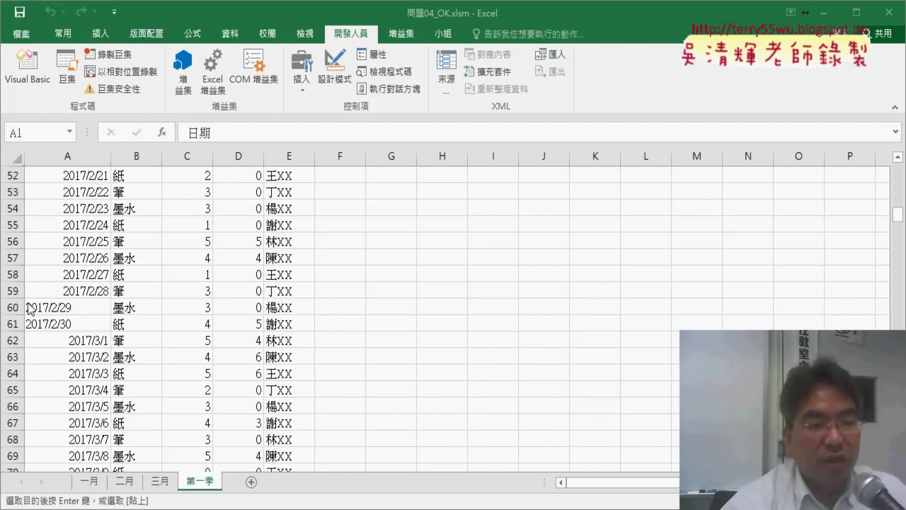
{"action": "left_click_drag", "start_coordinate": [10, 307], "coordinate": [12, 324]}
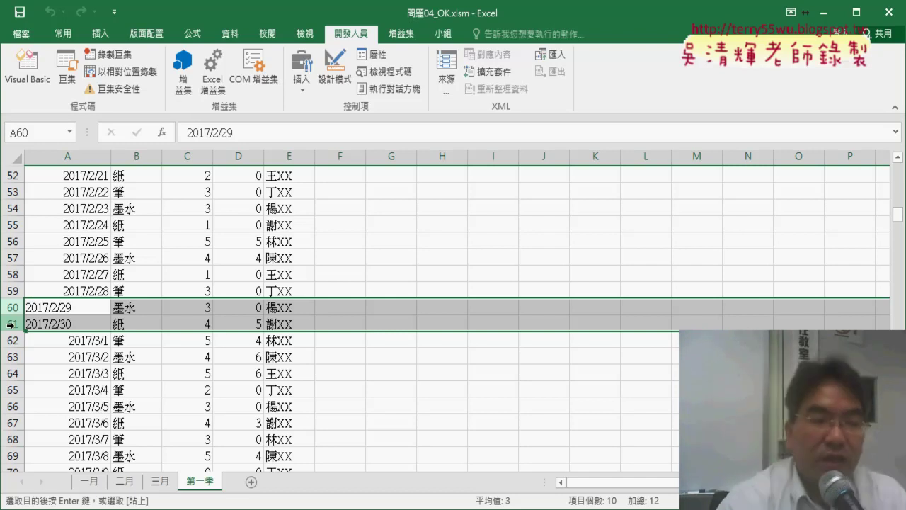
Back at the top, check the dates in A2–A4, then open the VBA editor with Alt+F11.
{"action": "scroll", "coordinate": [34, 357], "scroll_direction": "up", "scroll_amount": 5}
{"action": "scroll", "coordinate": [34, 357], "scroll_direction": "up", "scroll_amount": 2}
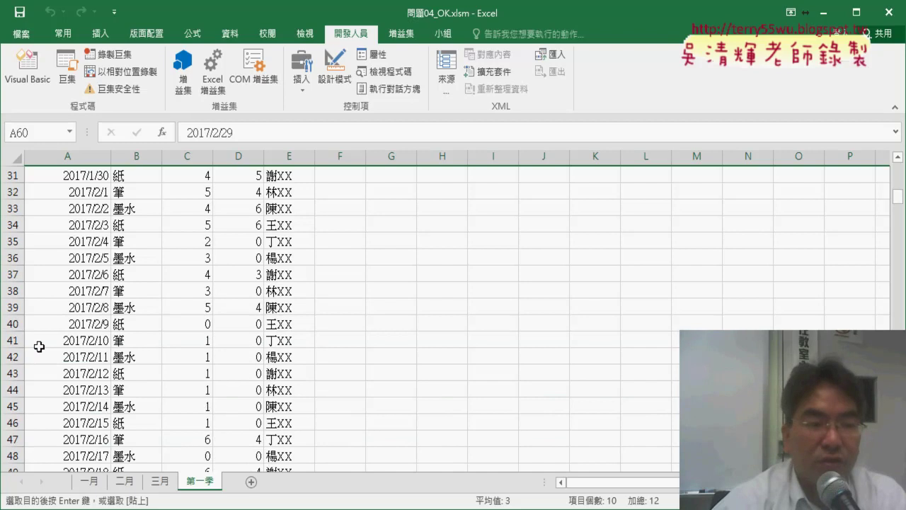
{"action": "scroll", "coordinate": [36, 346], "scroll_direction": "up", "scroll_amount": 7}
{"action": "scroll", "coordinate": [50, 318], "scroll_direction": "up", "scroll_amount": 3}
{"action": "left_click", "coordinate": [81, 193]}
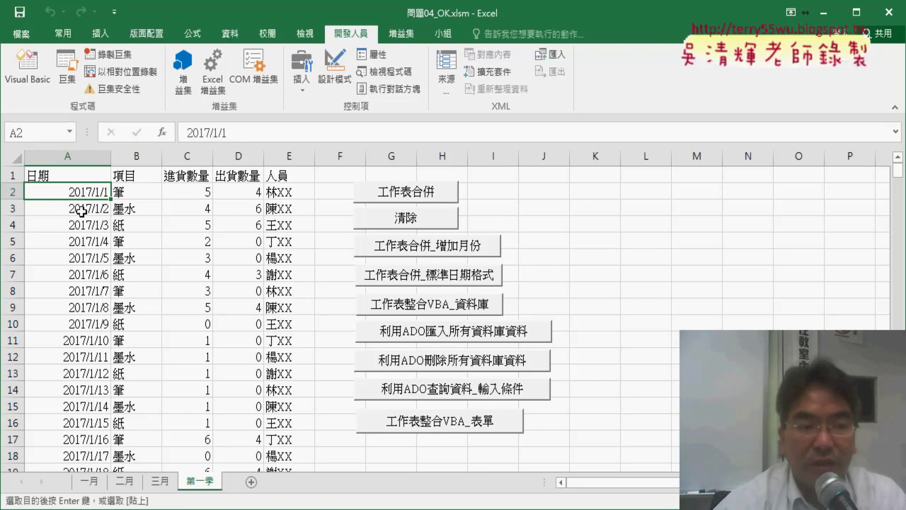
{"action": "left_click", "coordinate": [82, 211]}
{"action": "left_click", "coordinate": [82, 225]}
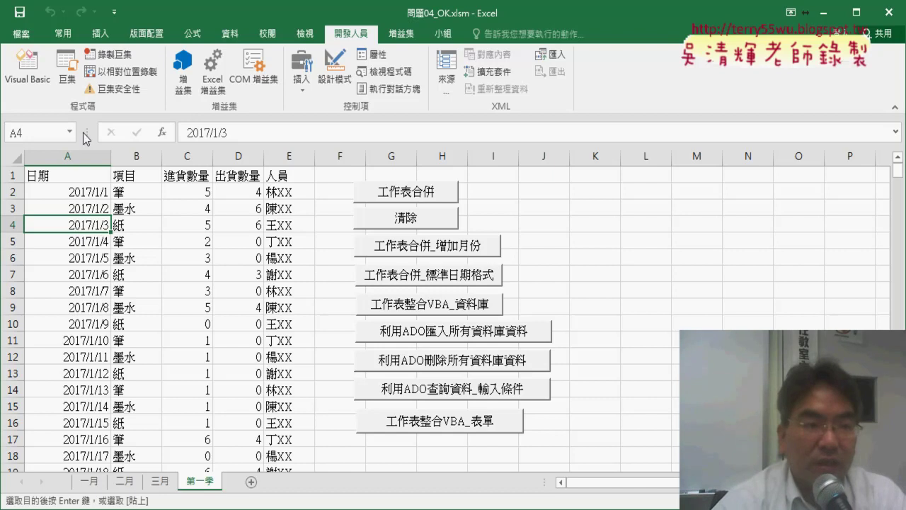
{"action": "key", "text": "alt+F11"}
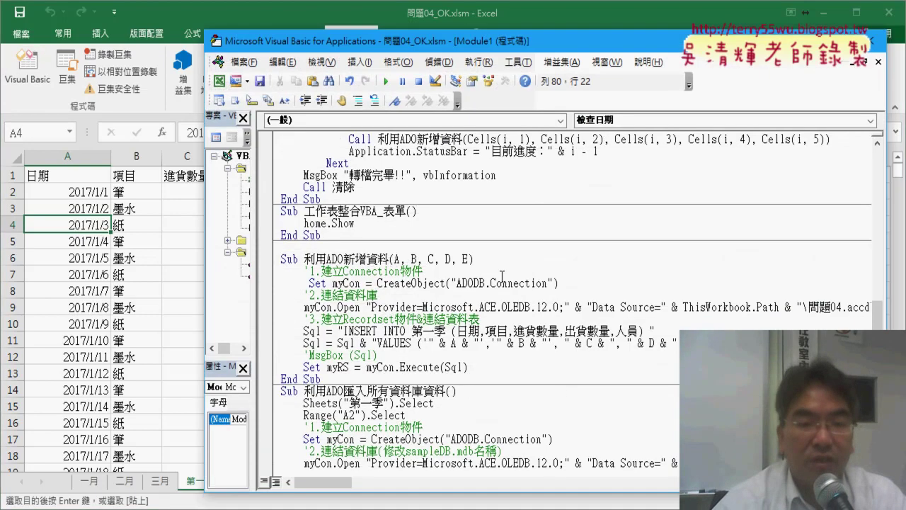
Highlight the 檢查日期 macro name and its Rows(i).Delete statement.
{"action": "scroll", "coordinate": [502, 275], "scroll_direction": "up", "scroll_amount": 2}
{"action": "scroll", "coordinate": [502, 276], "scroll_direction": "up", "scroll_amount": 2}
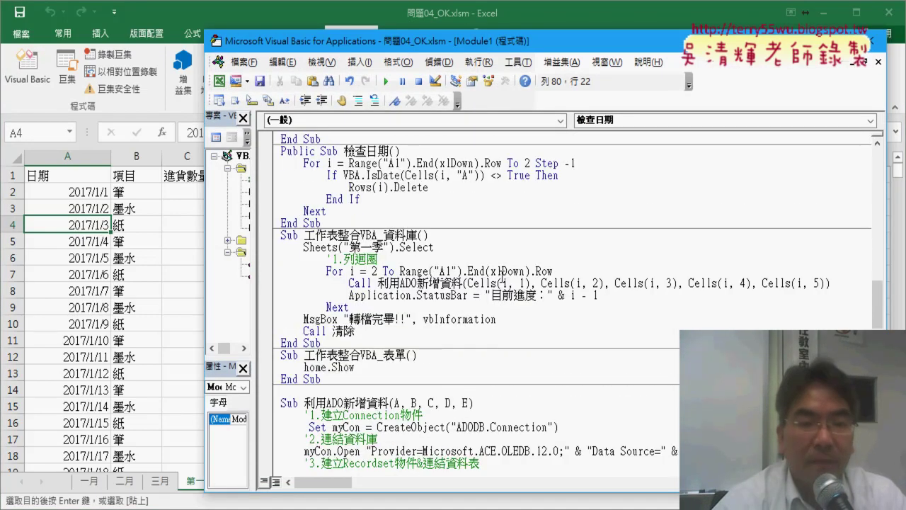
{"action": "scroll", "coordinate": [502, 273], "scroll_direction": "up", "scroll_amount": 1}
{"action": "left_click_drag", "start_coordinate": [344, 187], "coordinate": [388, 186]}
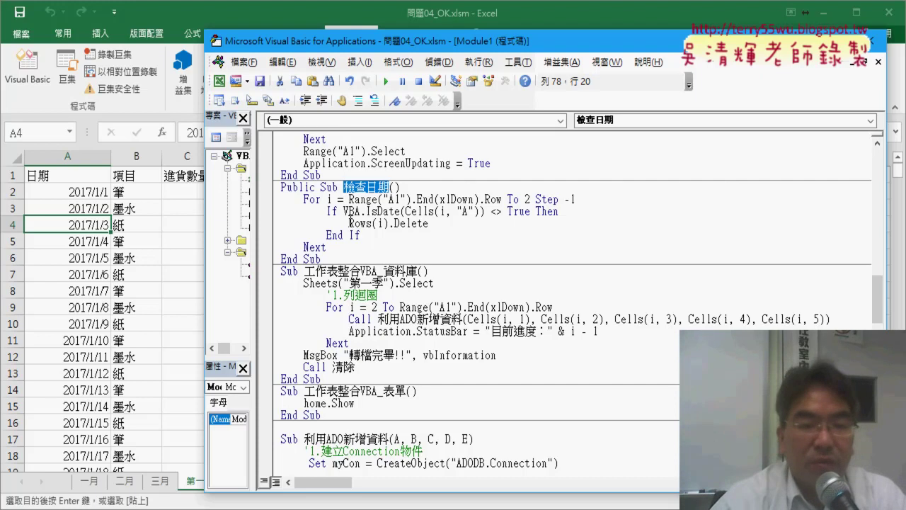
{"action": "left_click_drag", "start_coordinate": [348, 223], "coordinate": [428, 224]}
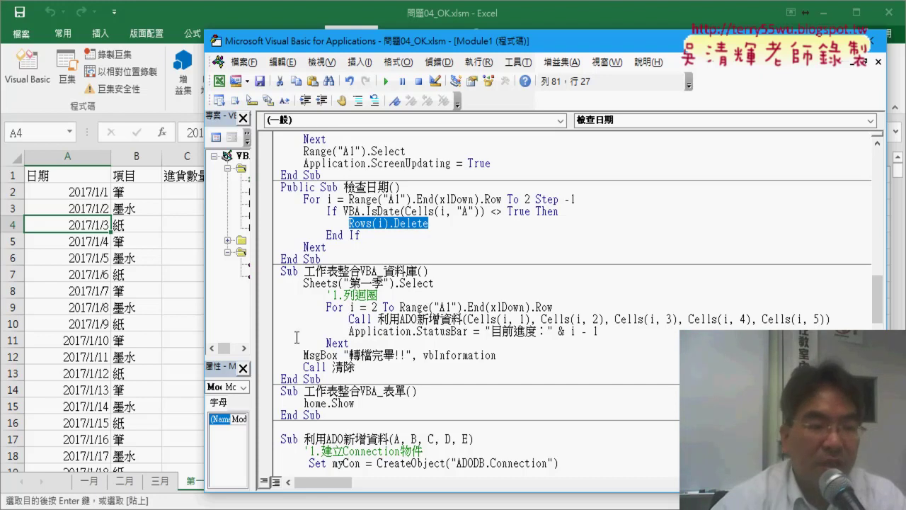
Return to the 第一季 worksheet in Excel.
{"action": "key", "text": "alt+F11"}
{"action": "scroll", "coordinate": [73, 363], "scroll_direction": "down", "scroll_amount": 4}
{"action": "scroll", "coordinate": [73, 363], "scroll_direction": "down", "scroll_amount": 7}
Delete row 60 (2017/2/29), then undo the deletion.
{"action": "scroll", "coordinate": [82, 435], "scroll_direction": "down", "scroll_amount": 3}
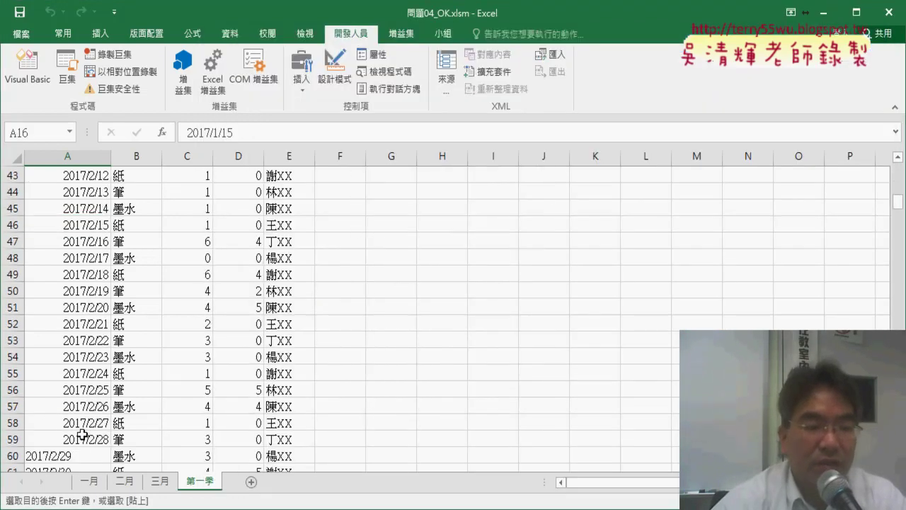
{"action": "scroll", "coordinate": [82, 434], "scroll_direction": "down", "scroll_amount": 4}
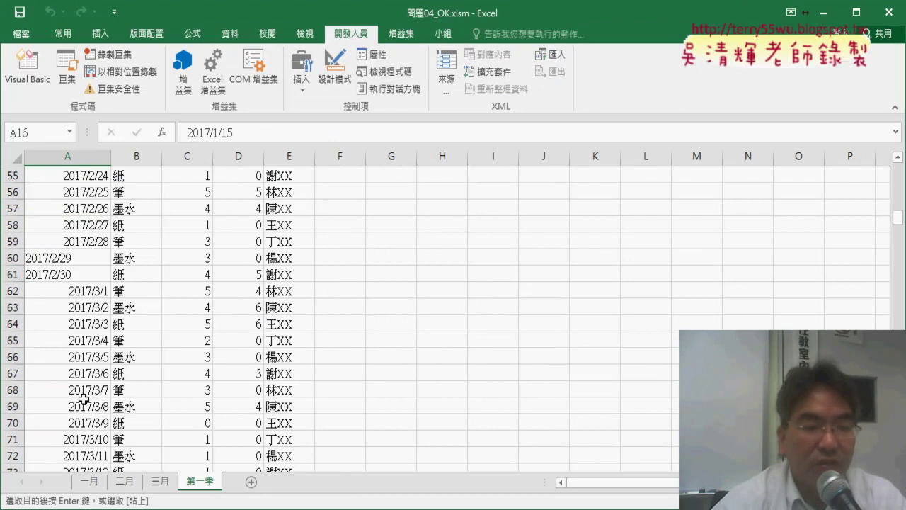
{"action": "left_click", "coordinate": [12, 257]}
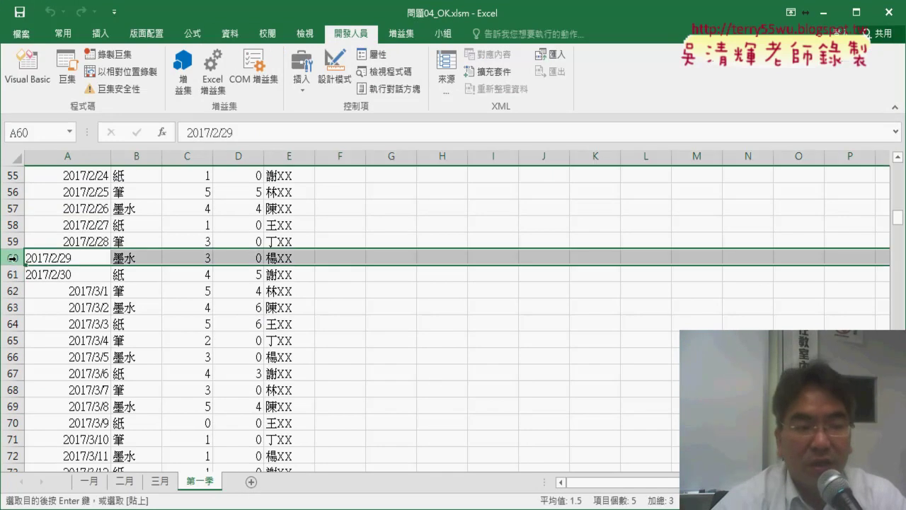
{"action": "right_click", "coordinate": [68, 262]}
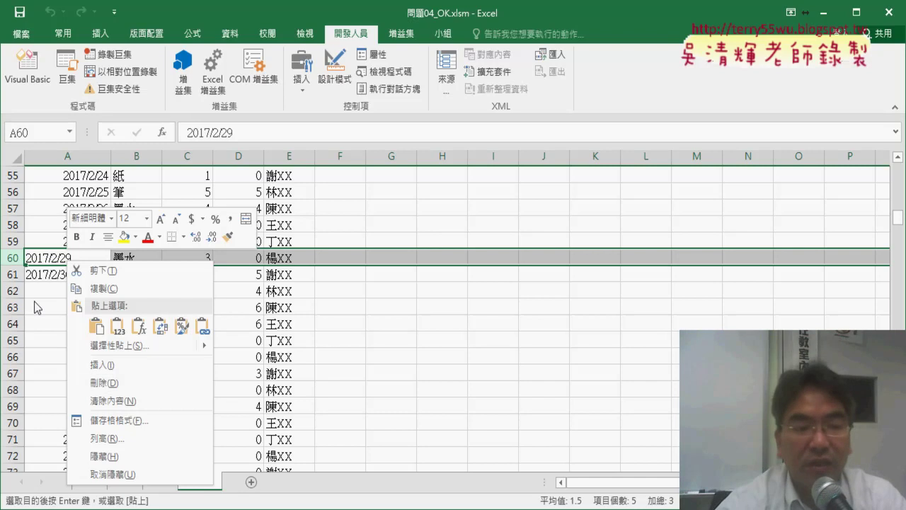
{"action": "left_click", "coordinate": [111, 383]}
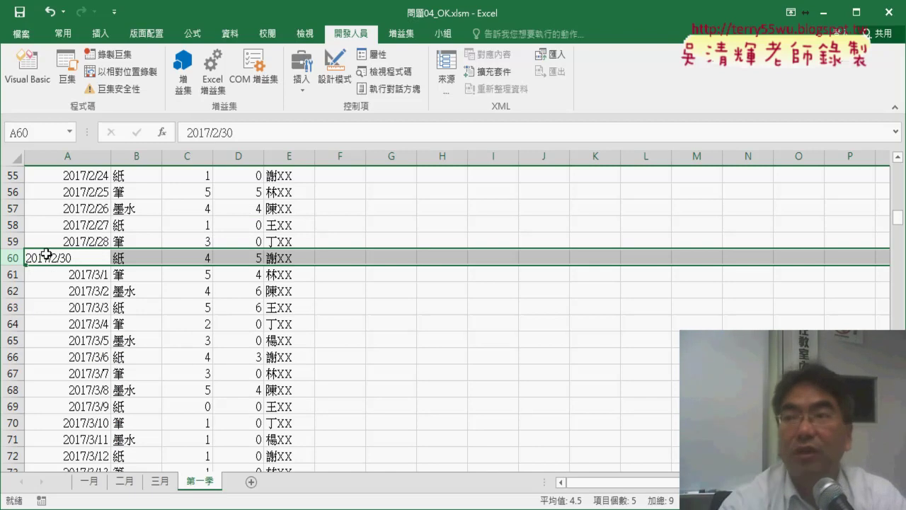
{"action": "key", "text": "ctrl+z"}
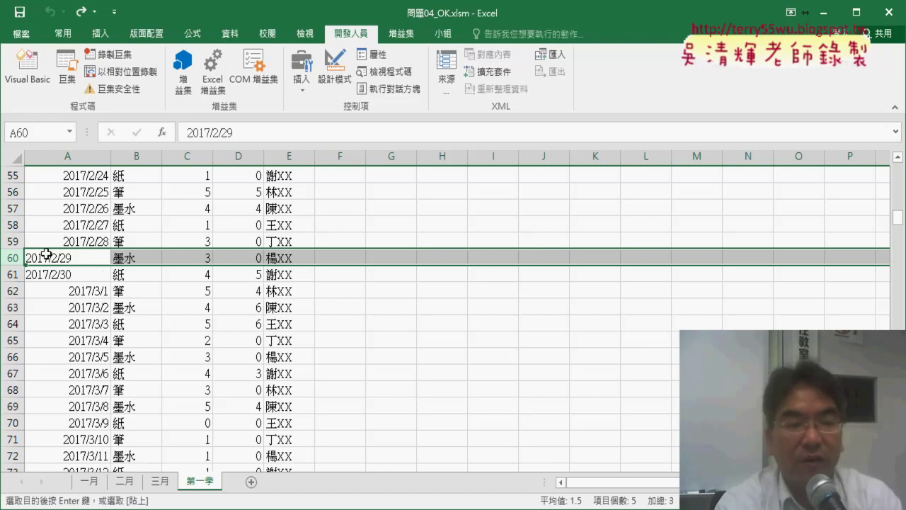
Confirm the last date 2017/3/30 sits in A91, then return to the VBA editor.
{"action": "scroll", "coordinate": [91, 404], "scroll_direction": "down", "scroll_amount": 2}
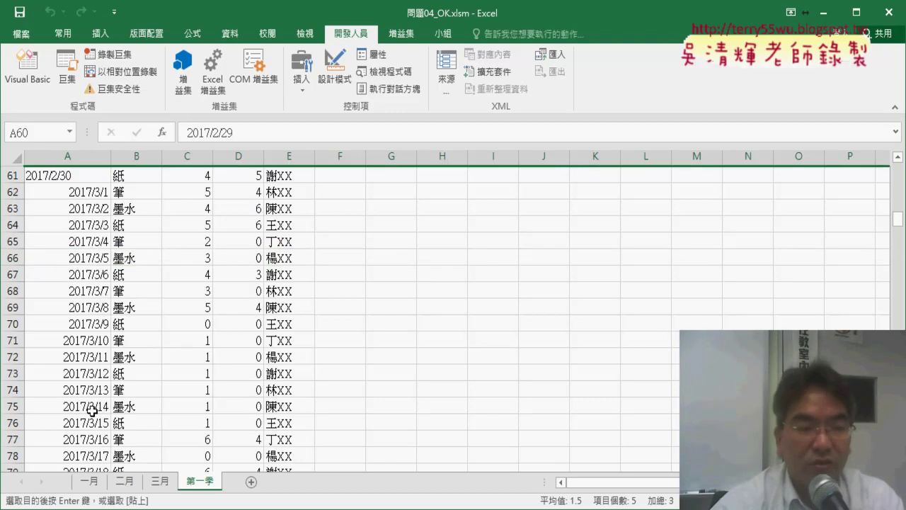
{"action": "scroll", "coordinate": [89, 402], "scroll_direction": "down", "scroll_amount": 6}
{"action": "scroll", "coordinate": [90, 403], "scroll_direction": "down", "scroll_amount": 3}
{"action": "left_click", "coordinate": [90, 225]}
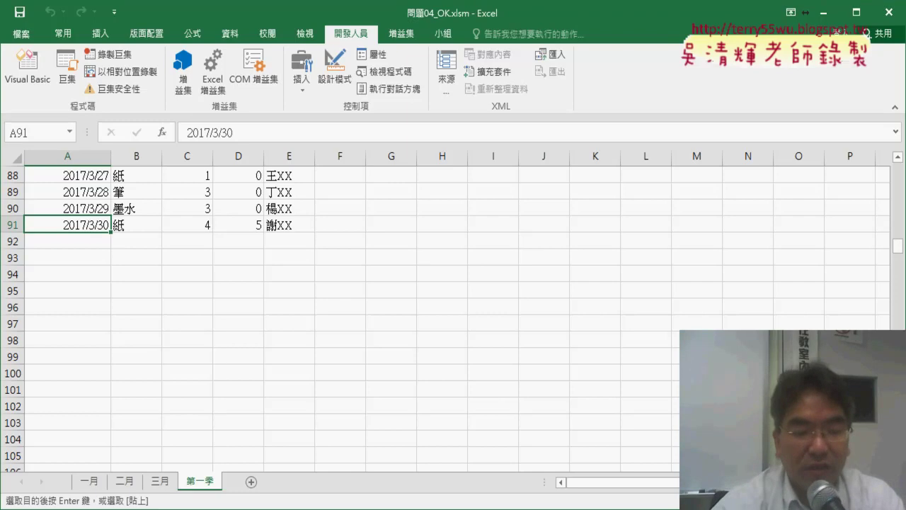
{"action": "left_click", "coordinate": [364, 508]}
{"action": "left_click", "coordinate": [420, 460]}
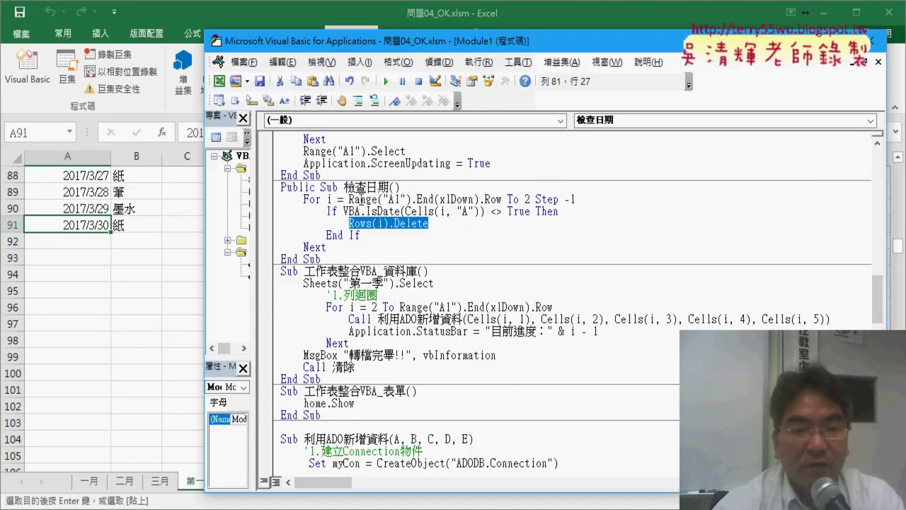
Highlight the For loop's start row, end value 2 and Step -1, then select the IsDate condition.
{"action": "left_click_drag", "start_coordinate": [348, 199], "coordinate": [502, 199]}
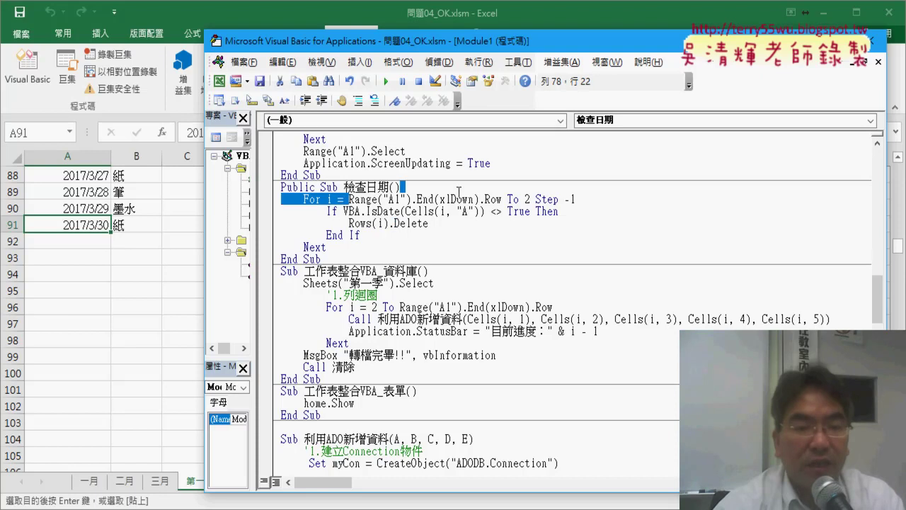
{"action": "double_click", "coordinate": [528, 199]}
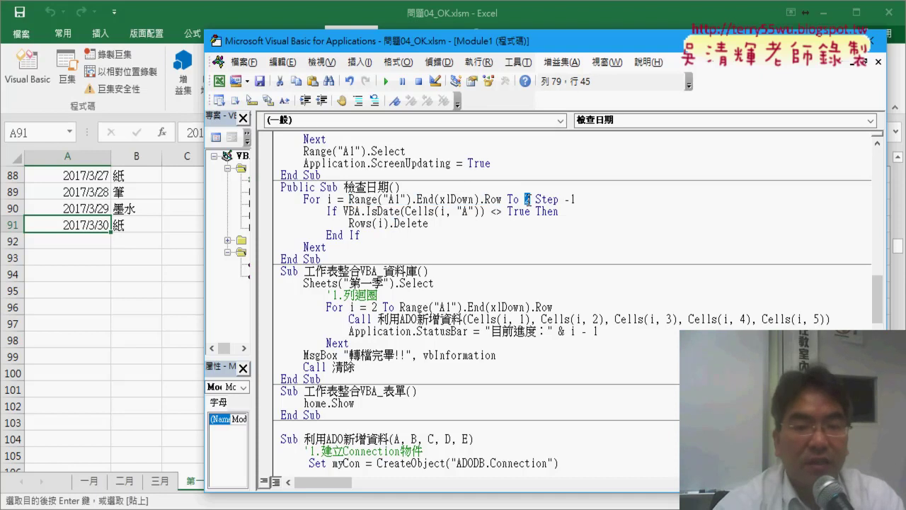
{"action": "left_click_drag", "start_coordinate": [535, 199], "coordinate": [575, 199]}
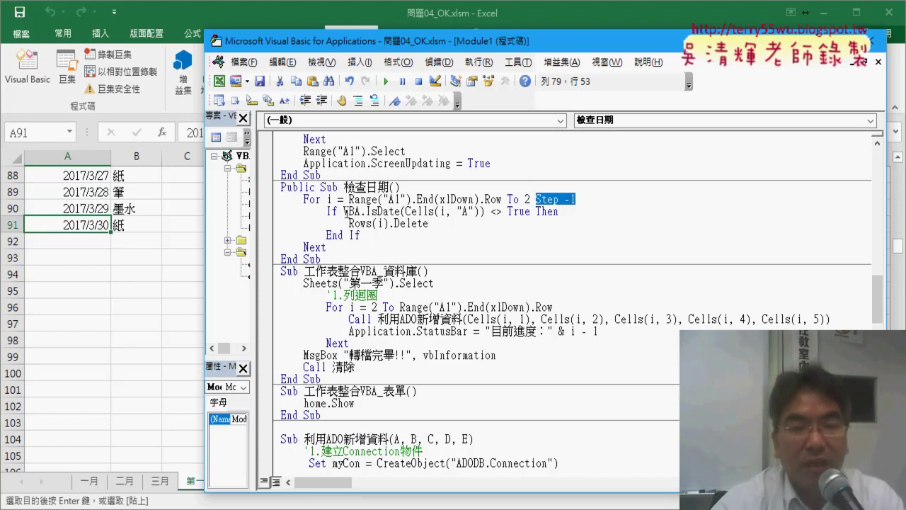
{"action": "left_click_drag", "start_coordinate": [344, 212], "coordinate": [561, 211]}
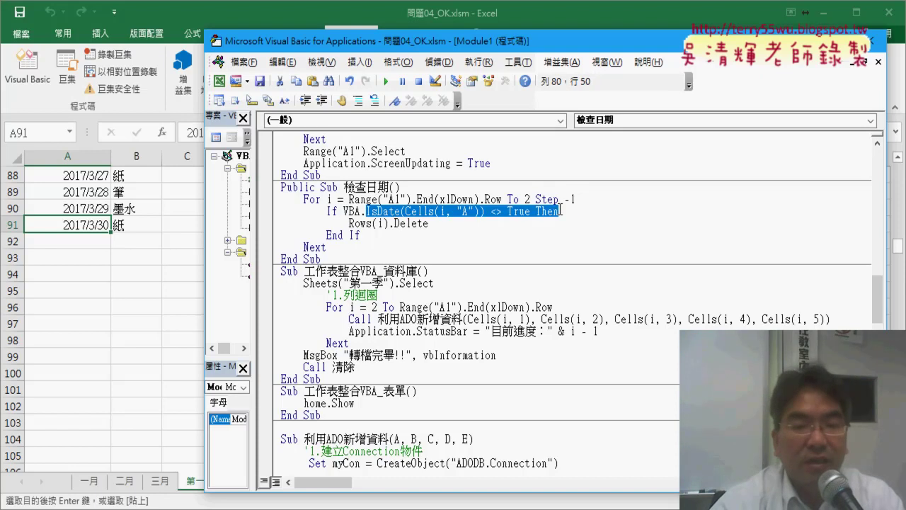
Write the If line as VBA.IsDate(Cells(i, "A")) = False Then, using IntelliSense for IsDate.
{"action": "type", "text": "."}
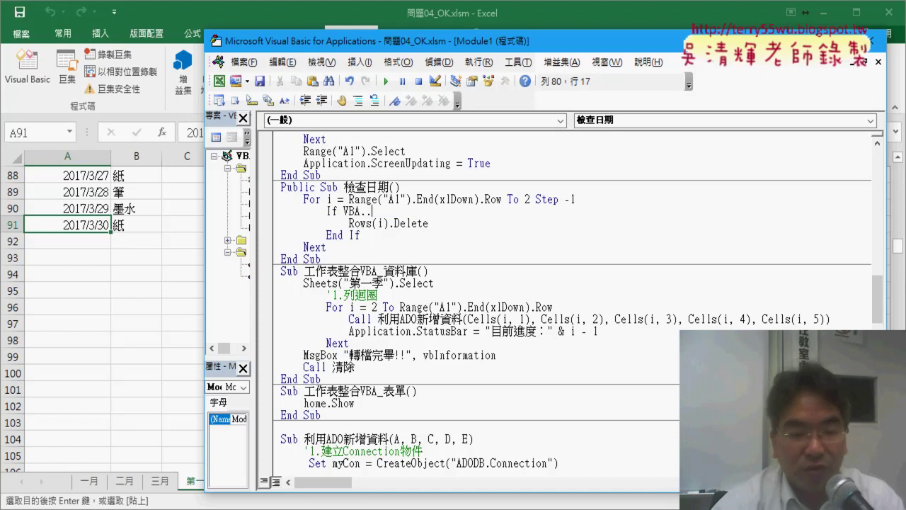
{"action": "type", "text": "."}
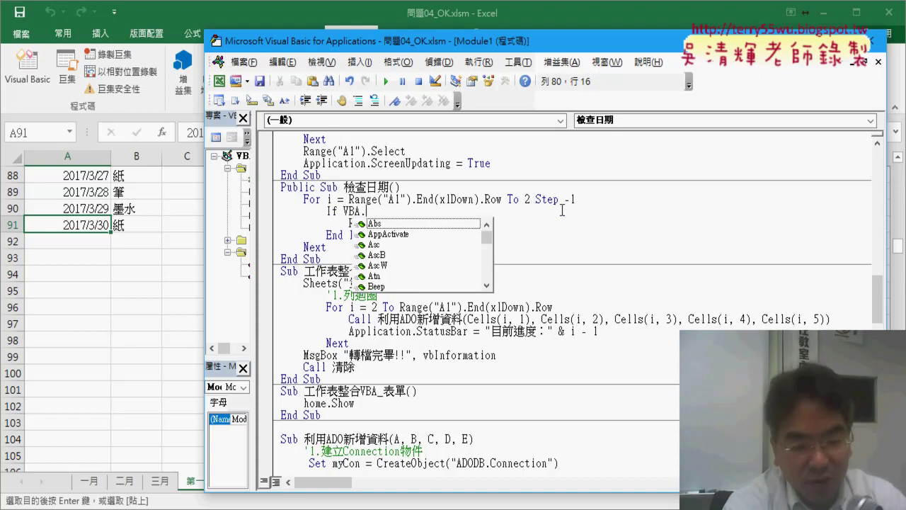
{"action": "type", "text": "is"}
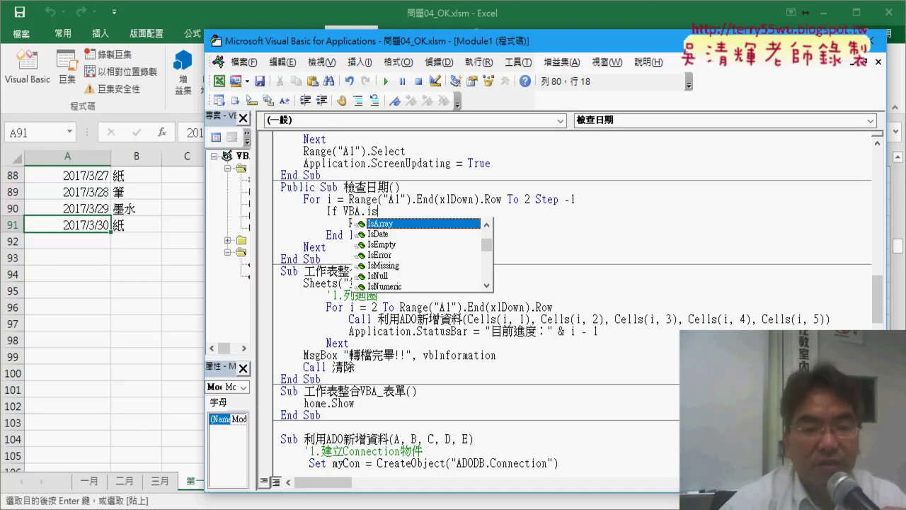
{"action": "key", "text": "Down"}
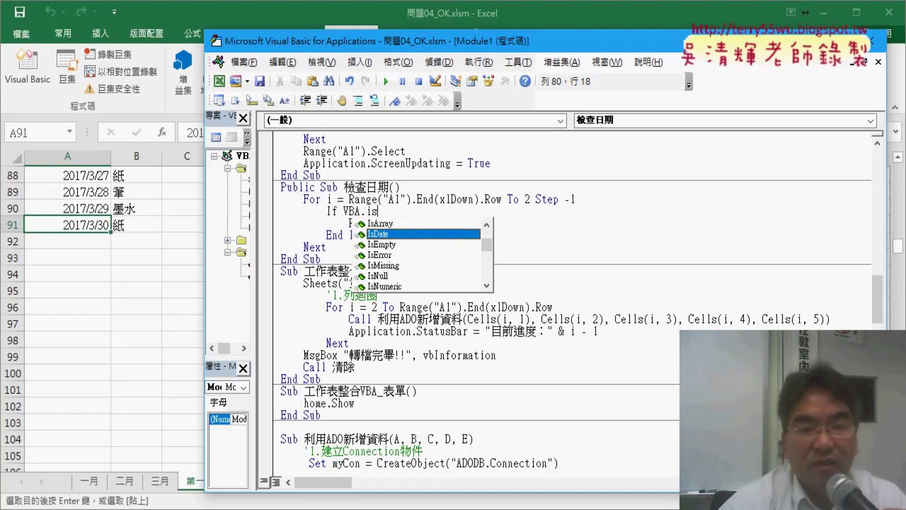
{"action": "key", "text": "Tab"}
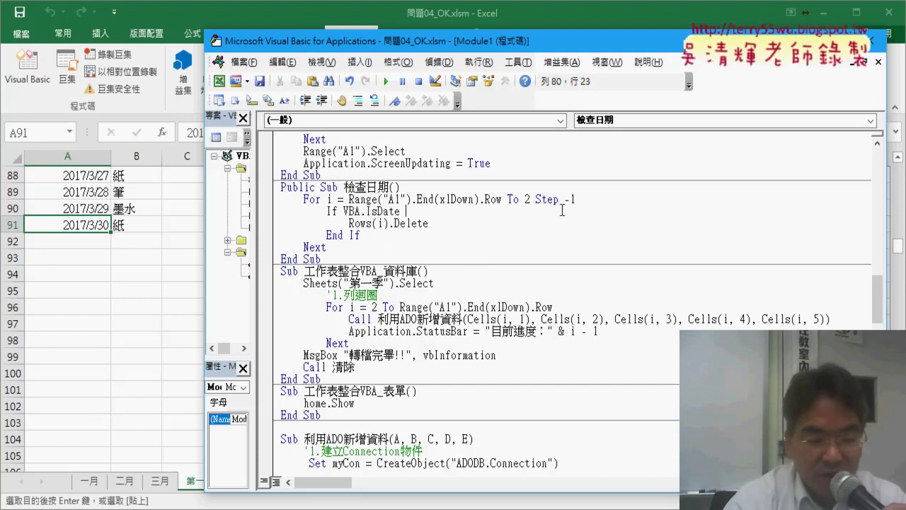
{"action": "type", "text": "("}
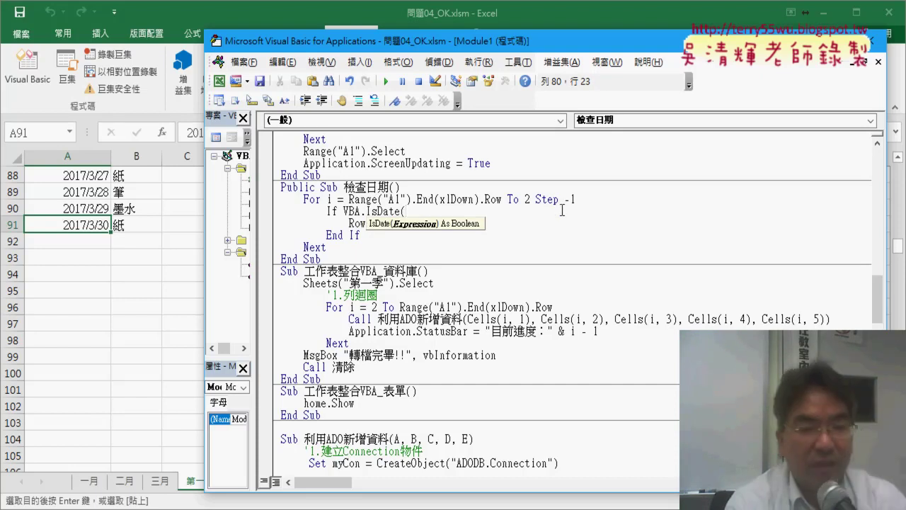
{"action": "type", "text": "ce"}
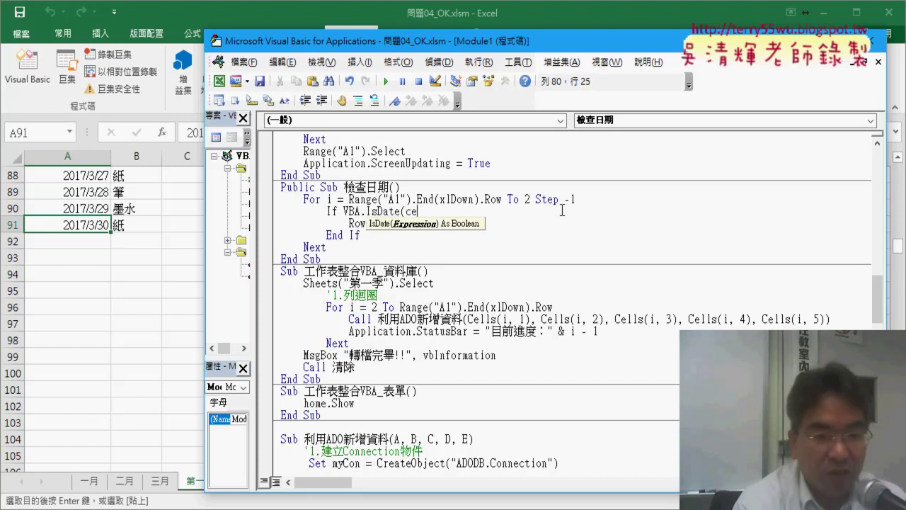
{"action": "type", "text": "lls"}
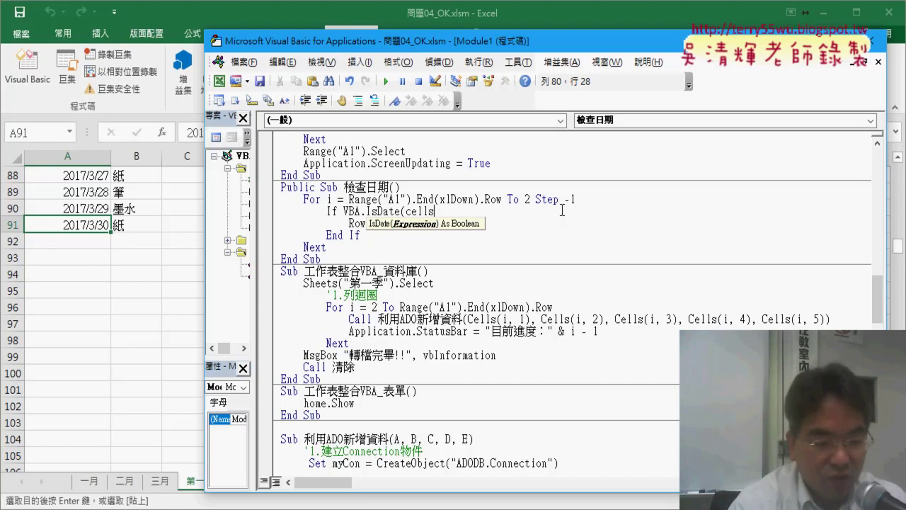
{"action": "type", "text": "(i"}
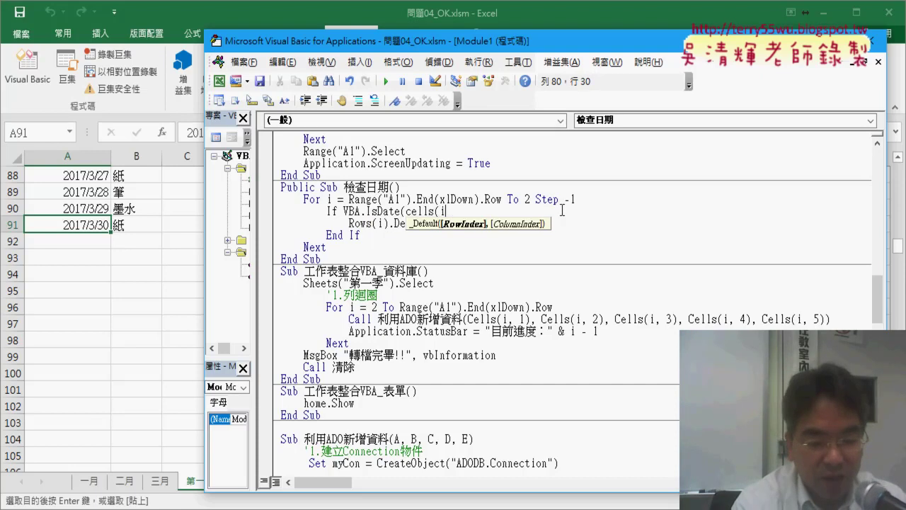
{"action": "type", "text": ",\"A"}
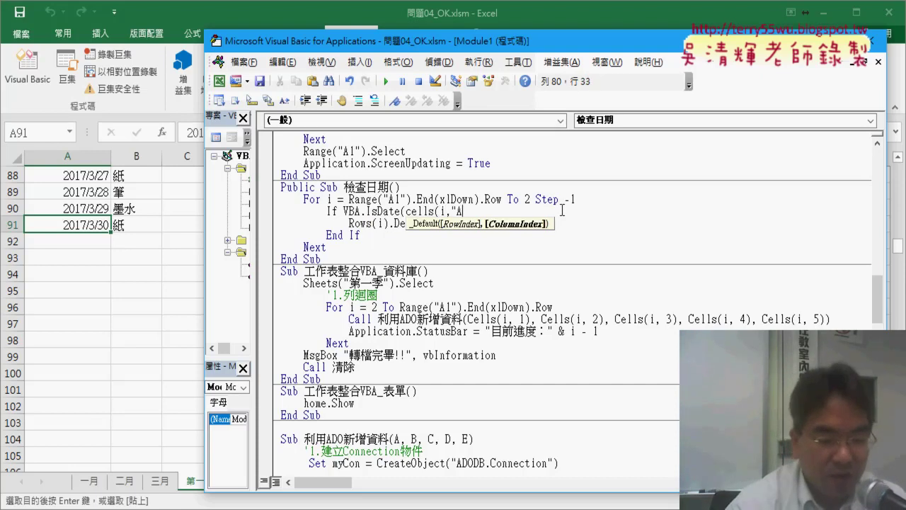
{"action": "type", "text": "\")"}
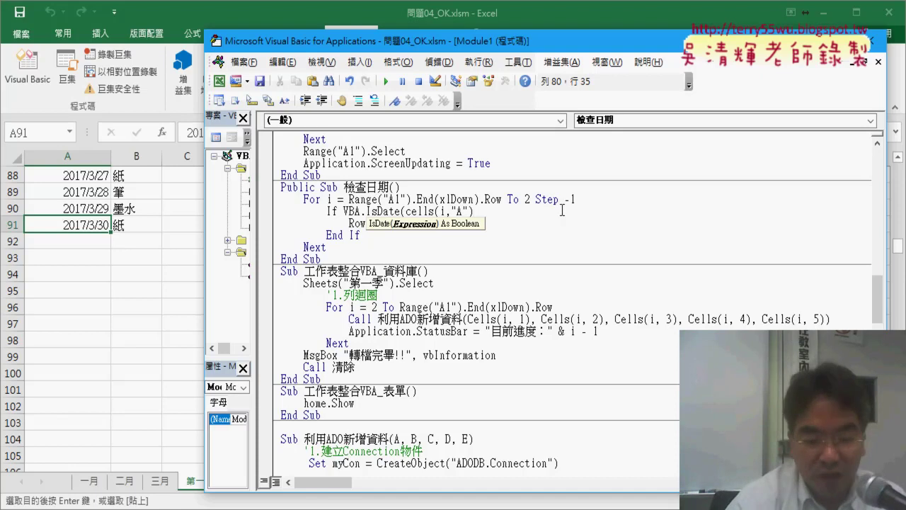
{"action": "type", "text": ")"}
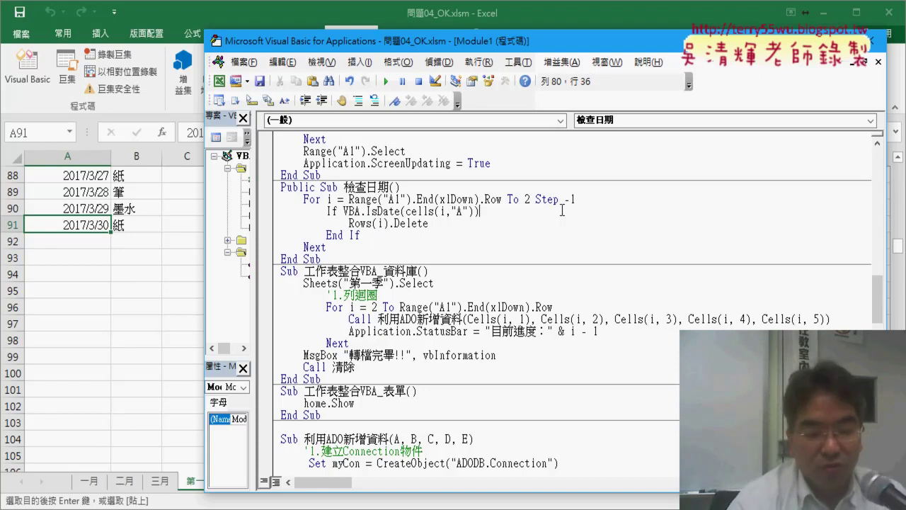
{"action": "type", "text": "="}
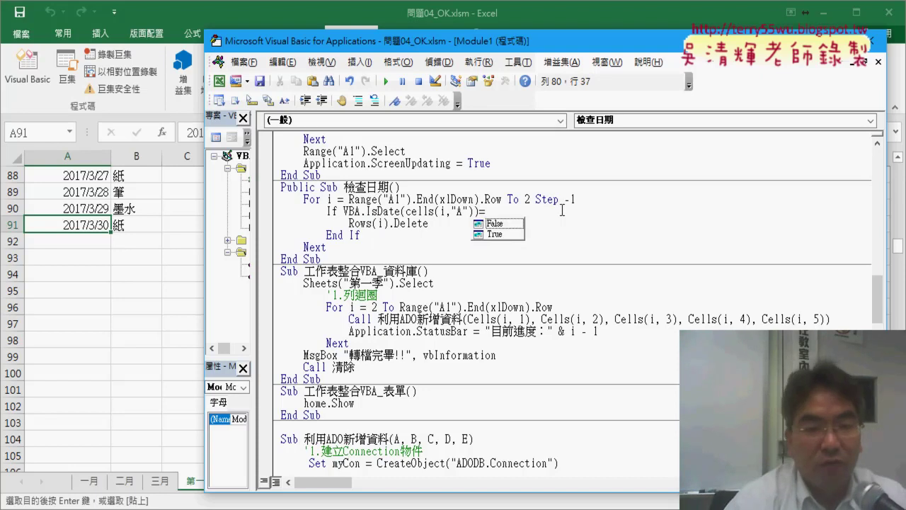
{"action": "key", "text": "Down"}
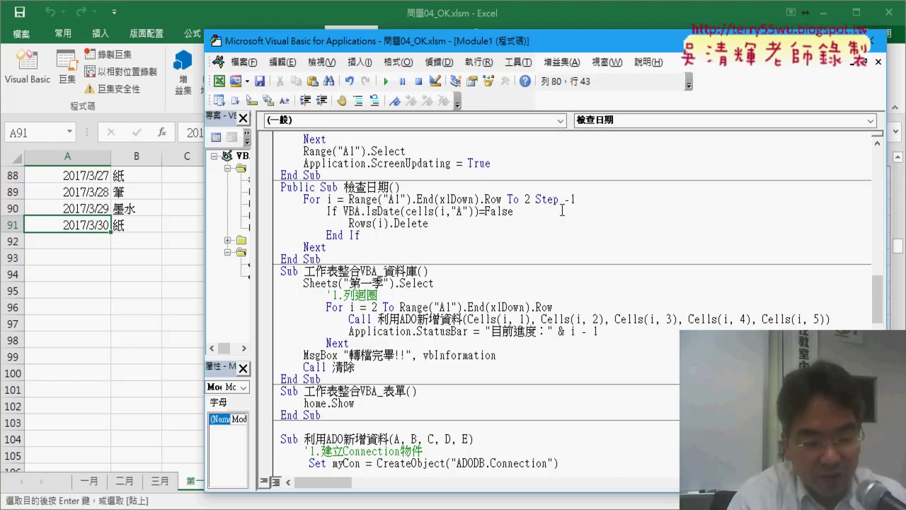
{"action": "type", "text": "then"}
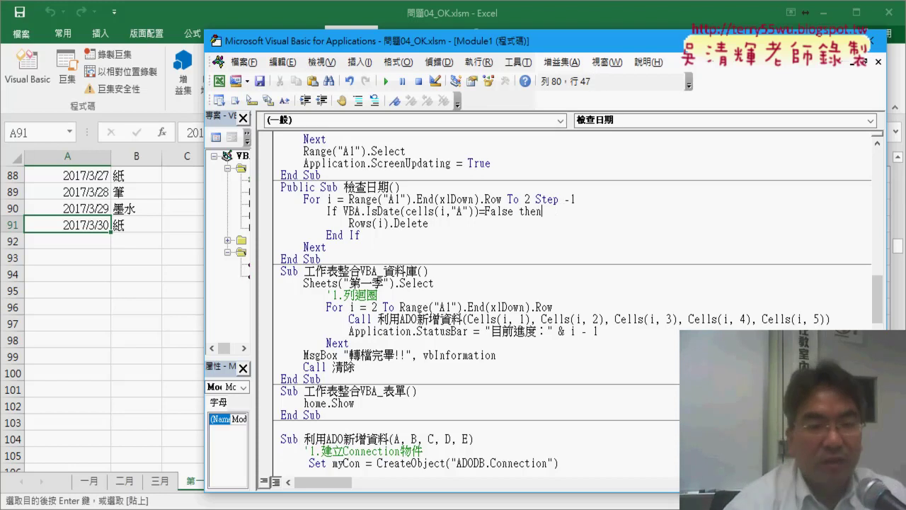
{"action": "left_click", "coordinate": [522, 231]}
Replace the = False comparison with <> True so rows without valid dates are deleted.
{"action": "double_click", "coordinate": [443, 211]}
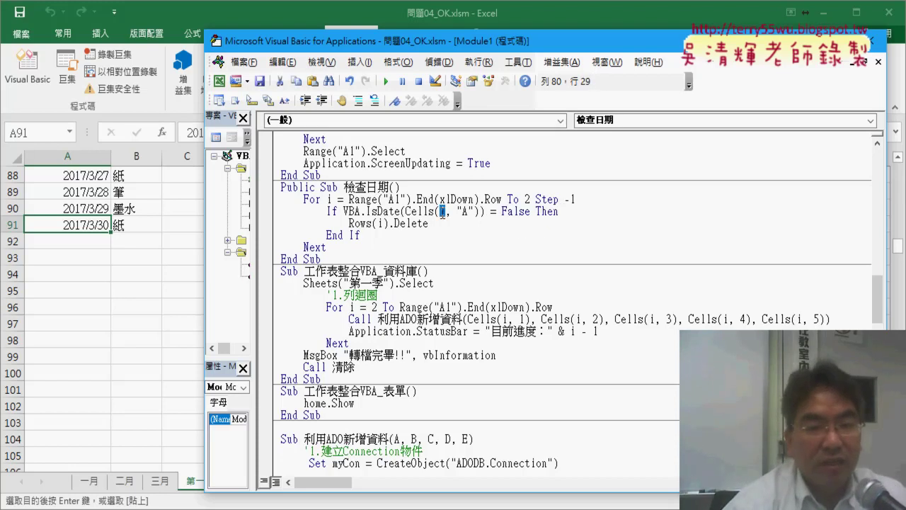
{"action": "left_click", "coordinate": [423, 223]}
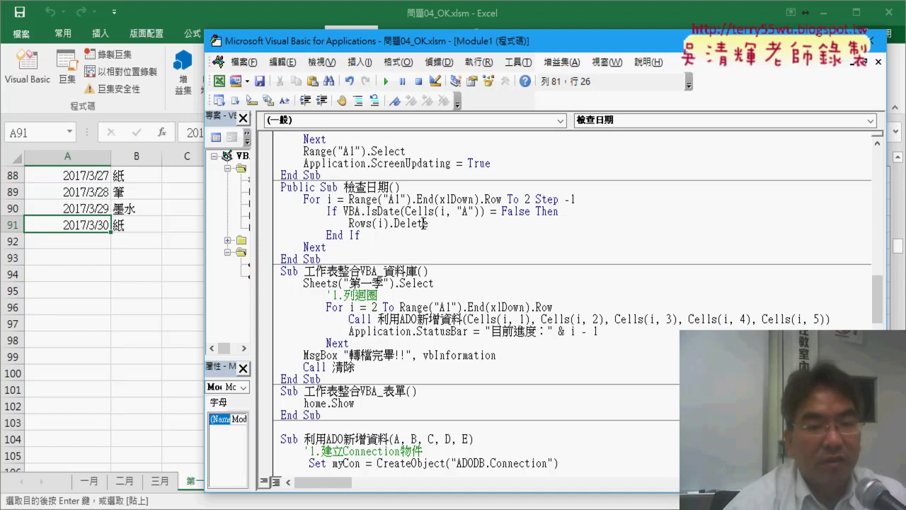
{"action": "left_click_drag", "start_coordinate": [491, 213], "coordinate": [532, 214]}
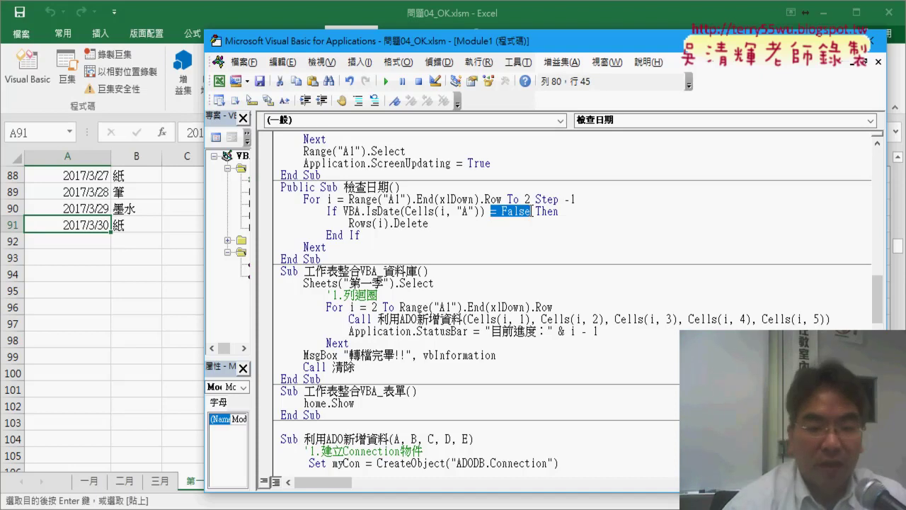
{"action": "type", "text": "<>"}
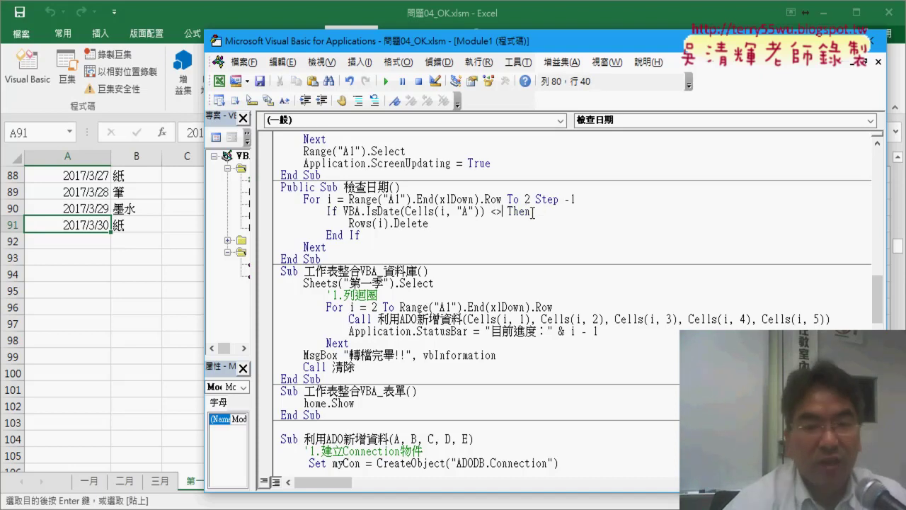
{"action": "key", "text": "Down"}
{"action": "key", "text": "Tab"}
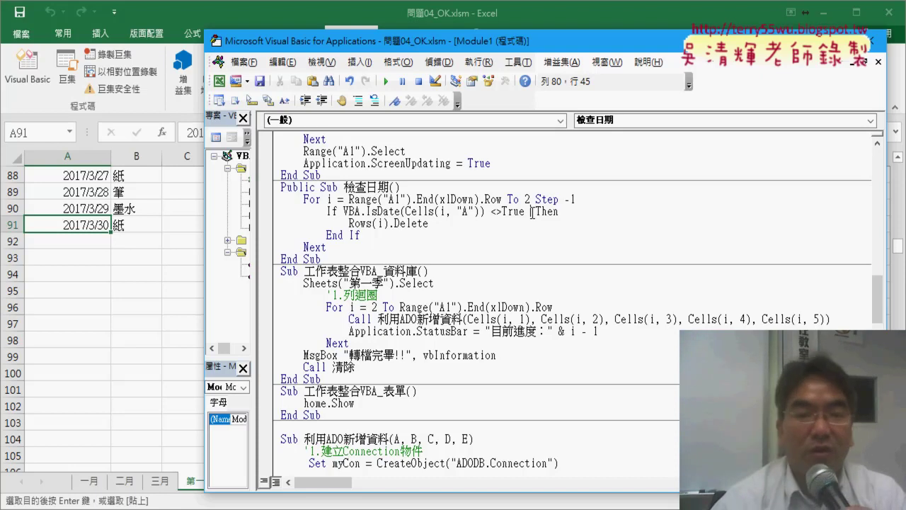
{"action": "key", "text": "Down"}
{"action": "key", "text": "shift+Down"}
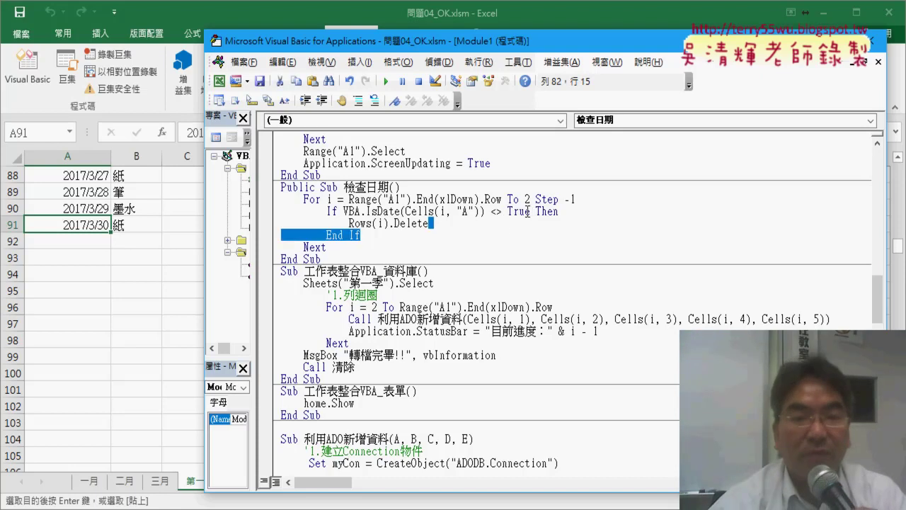
{"action": "left_click", "coordinate": [537, 212]}
{"action": "left_click_drag", "start_coordinate": [537, 211], "coordinate": [355, 211]}
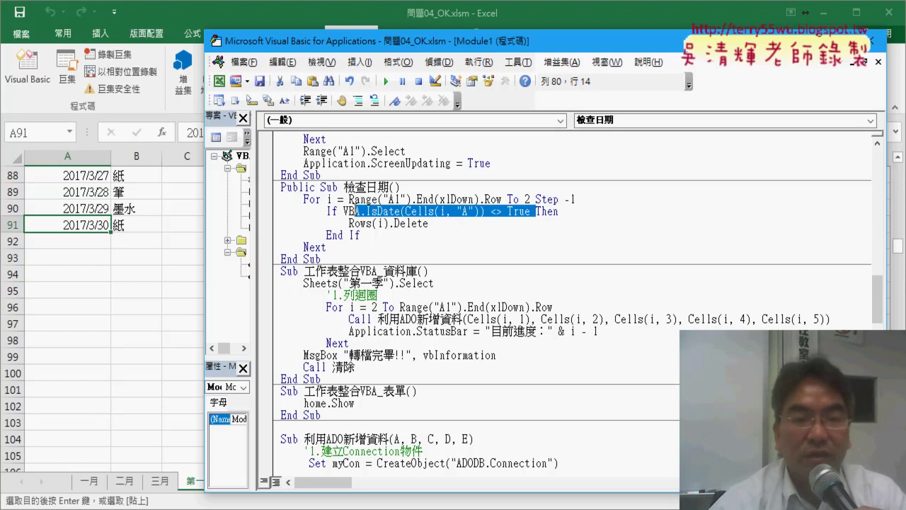
{"action": "left_click", "coordinate": [368, 222]}
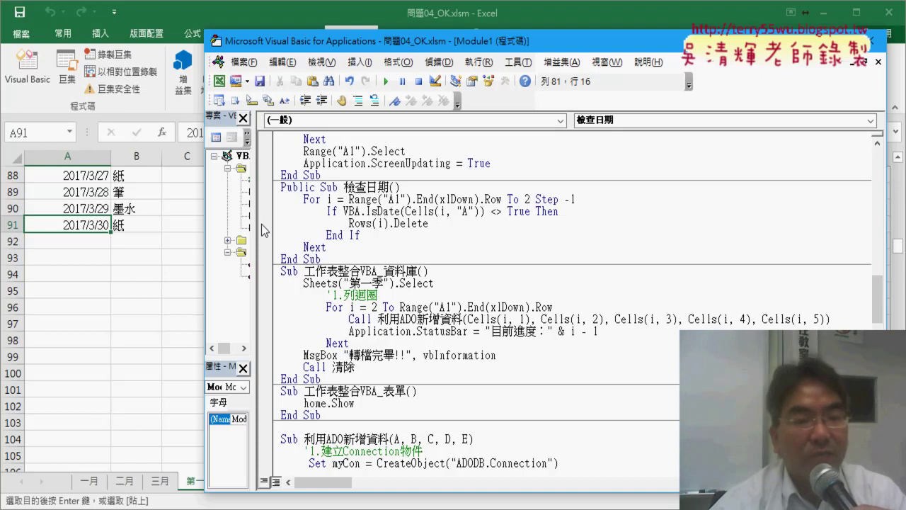
Set a breakpoint on Rows(i).Delete, run 檢查日期 to it, and check the sheet.
{"action": "left_click", "coordinate": [266, 222]}
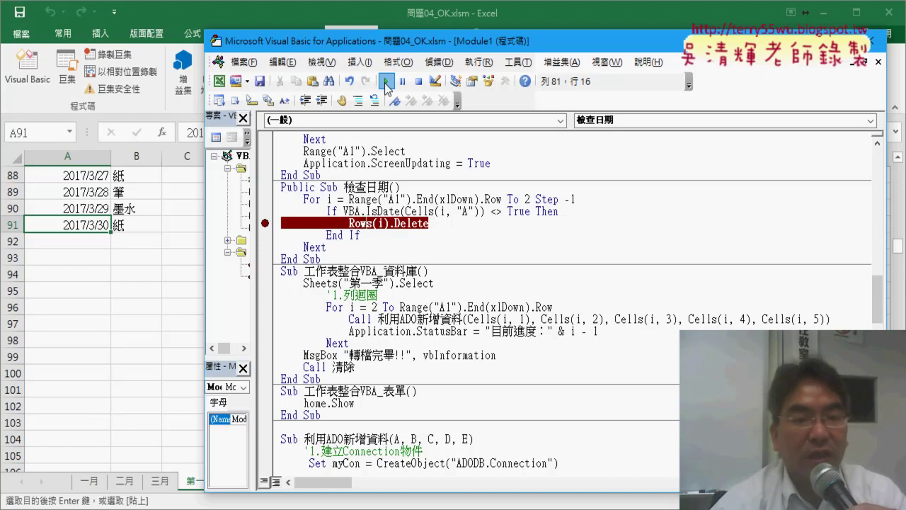
{"action": "left_click", "coordinate": [386, 82]}
{"action": "mouse_move", "coordinate": [380, 224]}
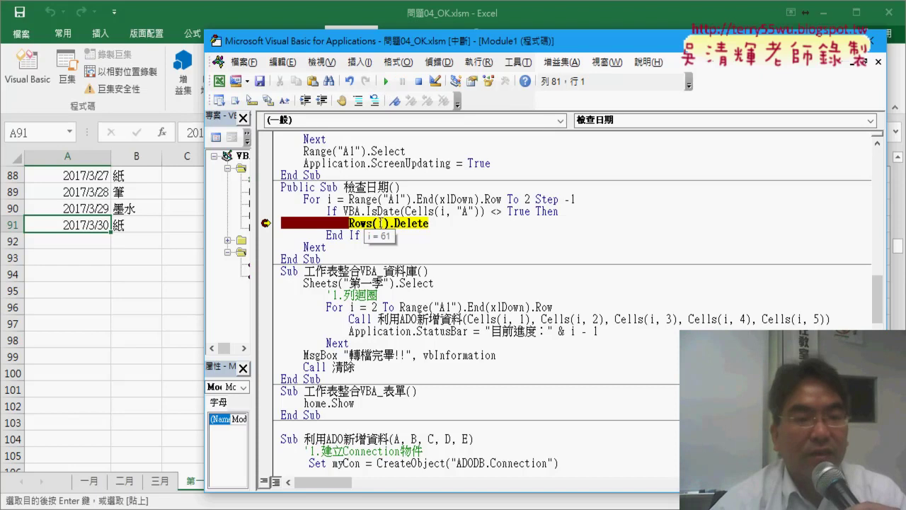
{"action": "left_click", "coordinate": [99, 222]}
{"action": "scroll", "coordinate": [97, 224], "scroll_direction": "up", "scroll_amount": 4}
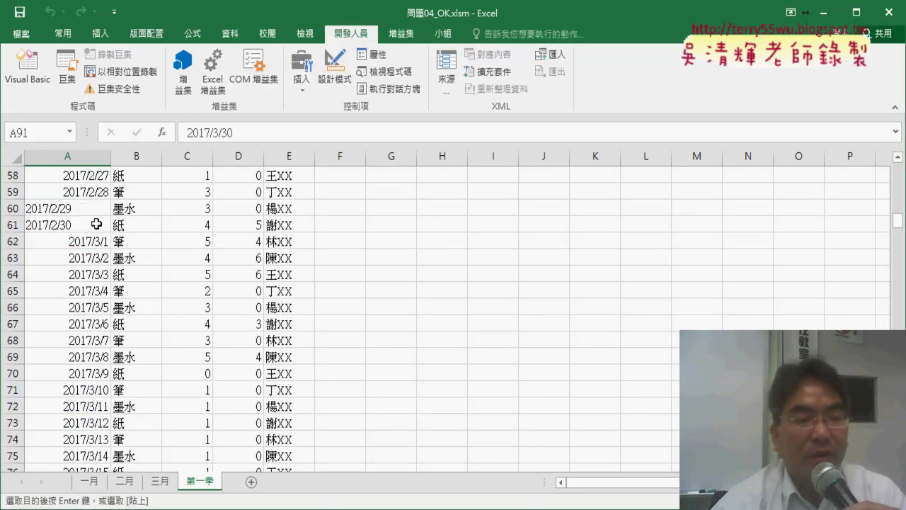
{"action": "scroll", "coordinate": [95, 223], "scroll_direction": "up", "scroll_amount": 2}
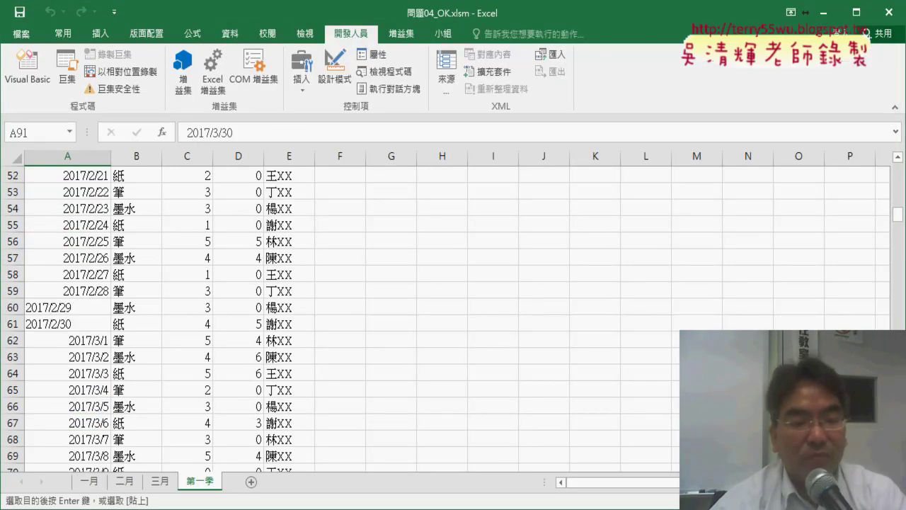
{"action": "left_click", "coordinate": [462, 344]}
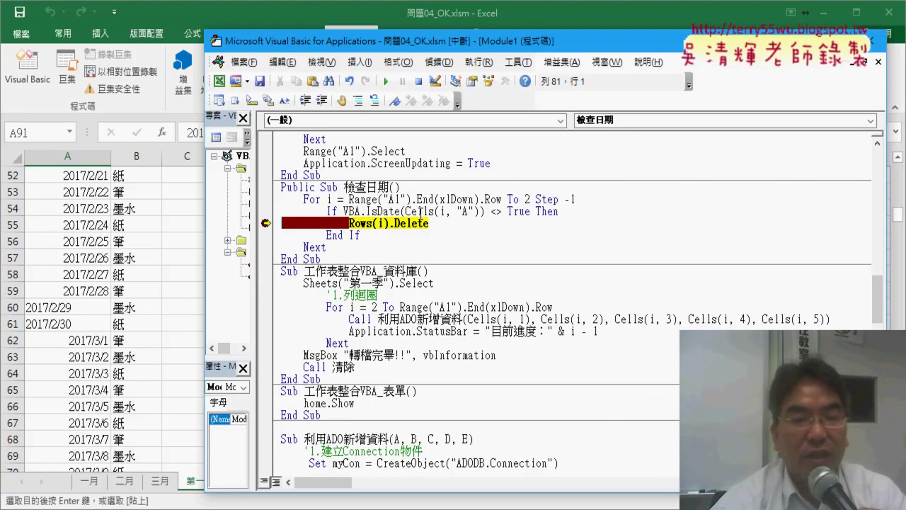
{"action": "mouse_move", "coordinate": [419, 211]}
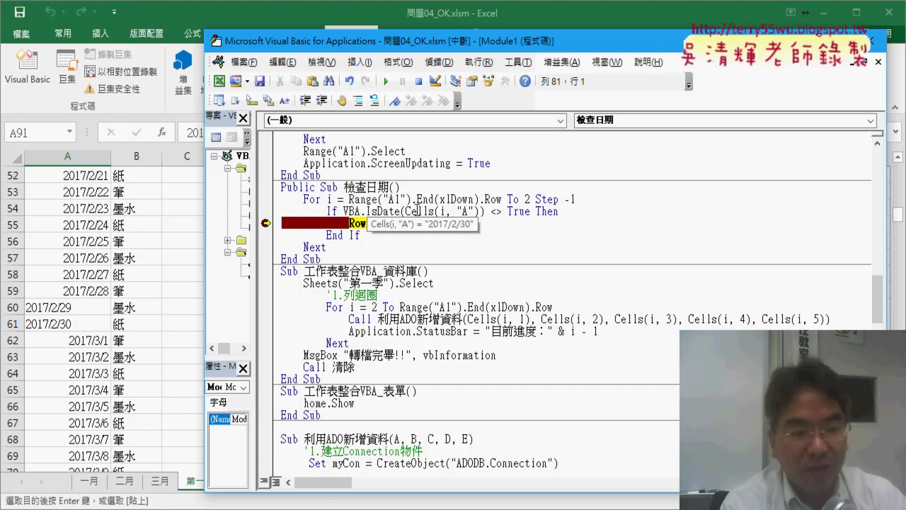
Step through deleting the 2017/2/30 and 2017/2/29 rows, finish the run, and clear the breakpoint.
{"action": "key", "text": "F8"}
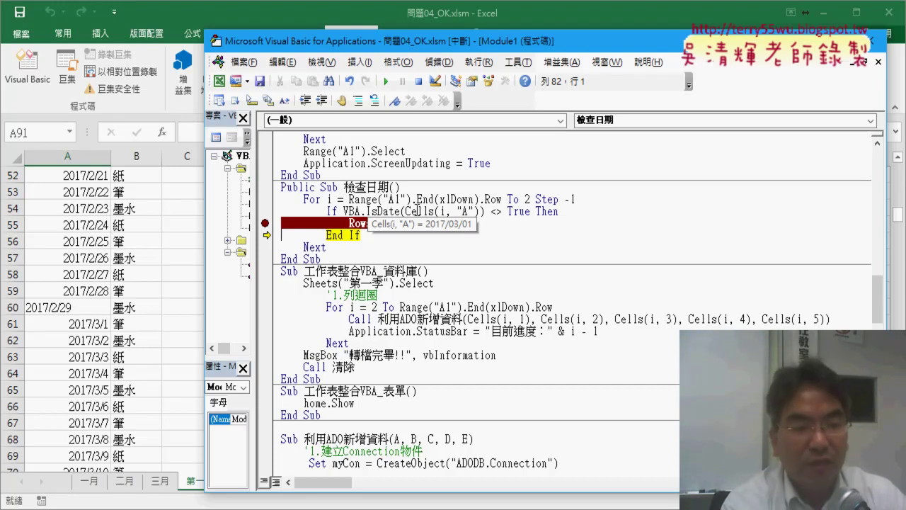
{"action": "key", "text": "F8"}
{"action": "key", "text": "F8"}
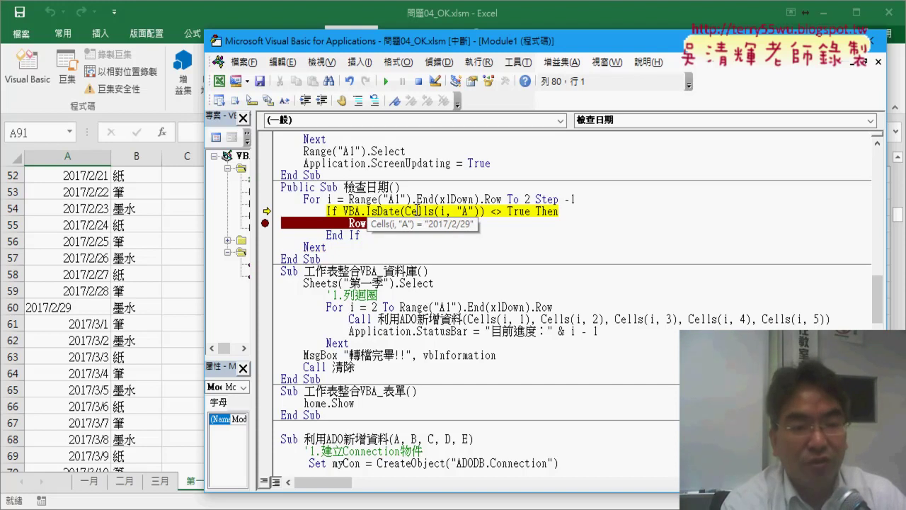
{"action": "key", "text": "F8"}
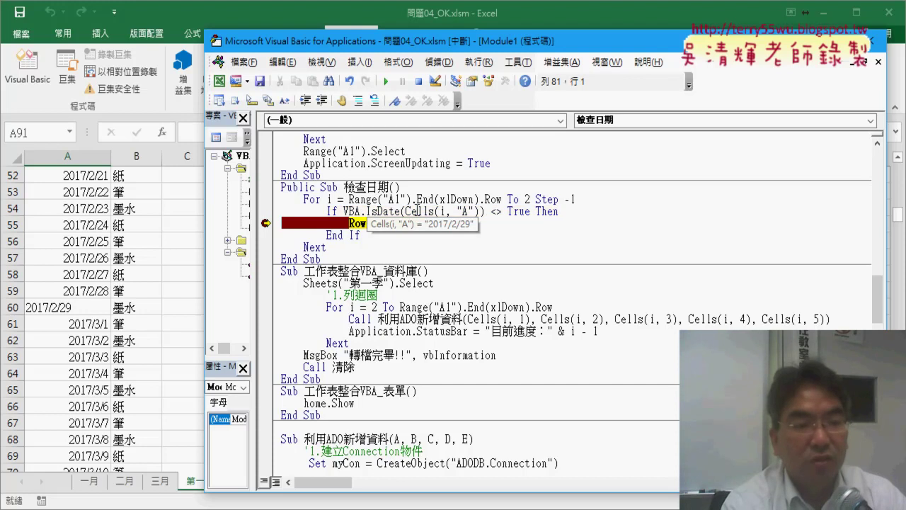
{"action": "key", "text": "F8"}
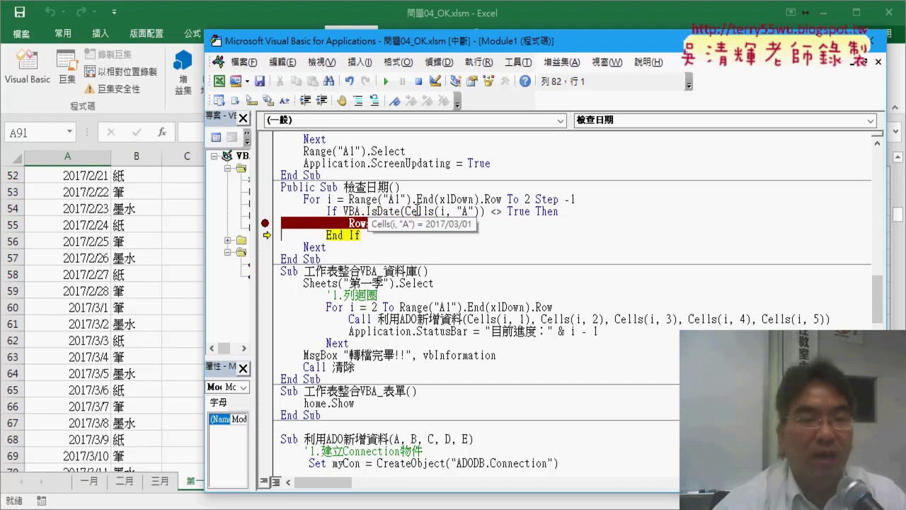
{"action": "left_click", "coordinate": [387, 82]}
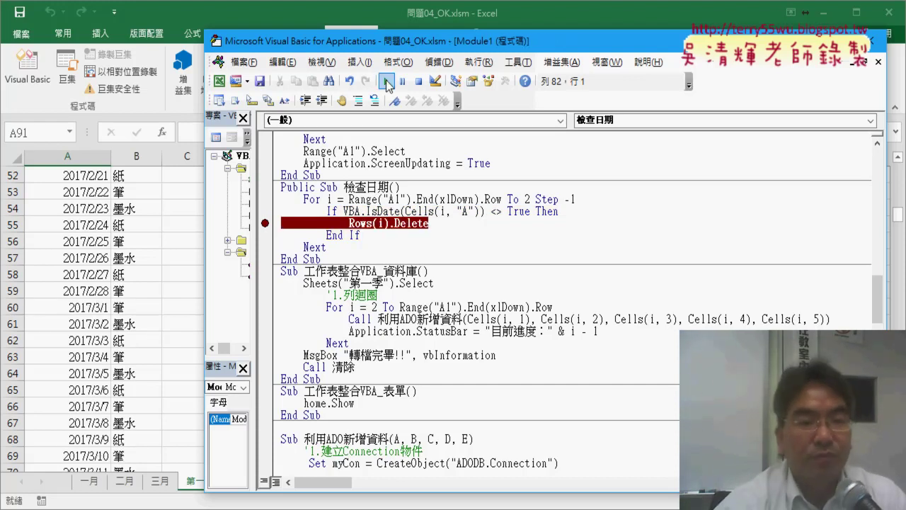
{"action": "left_click", "coordinate": [266, 223]}
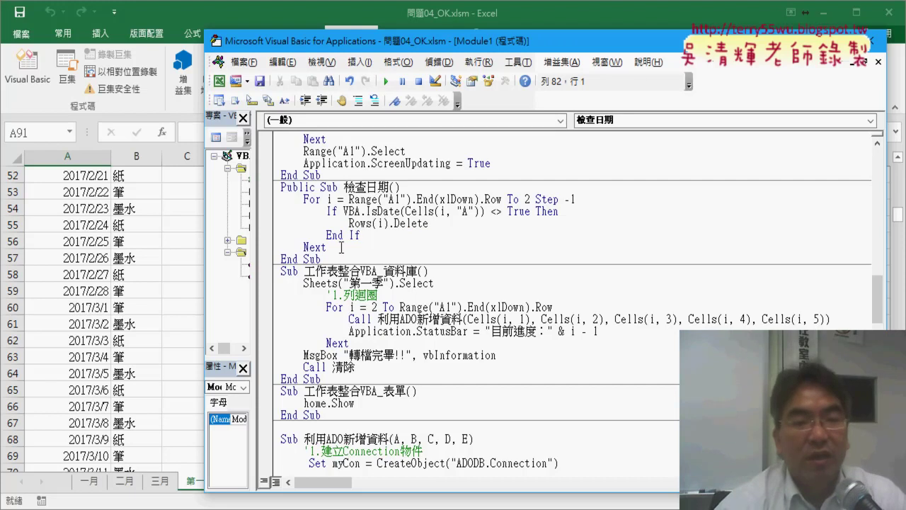
Insert a blank line before End Sub in 工作表合併_標準日期格式.
{"action": "left_click_drag", "start_coordinate": [322, 259], "coordinate": [279, 190]}
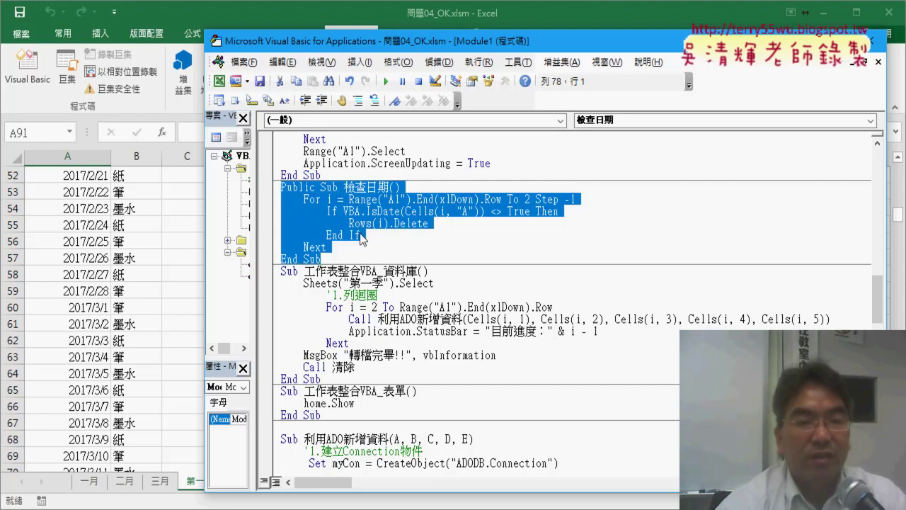
{"action": "scroll", "coordinate": [361, 239], "scroll_direction": "up", "scroll_amount": 4}
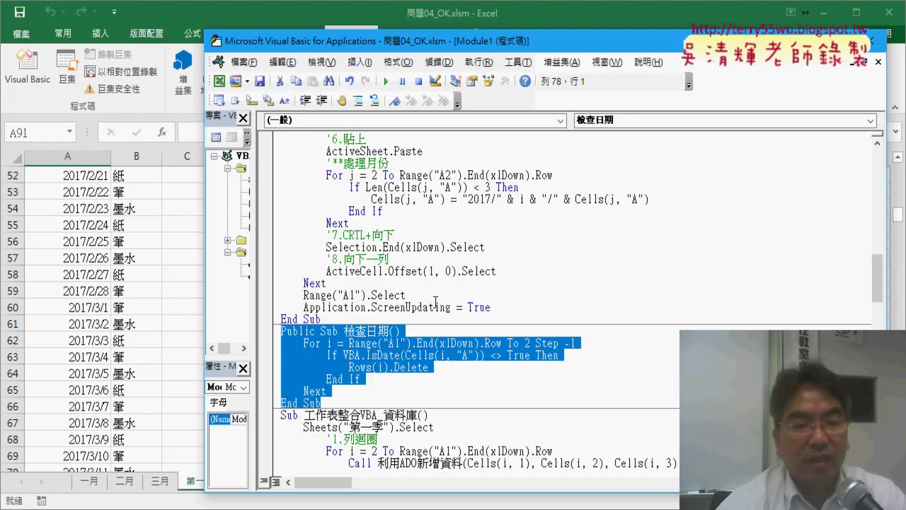
{"action": "scroll", "coordinate": [495, 306], "scroll_direction": "up", "scroll_amount": 1}
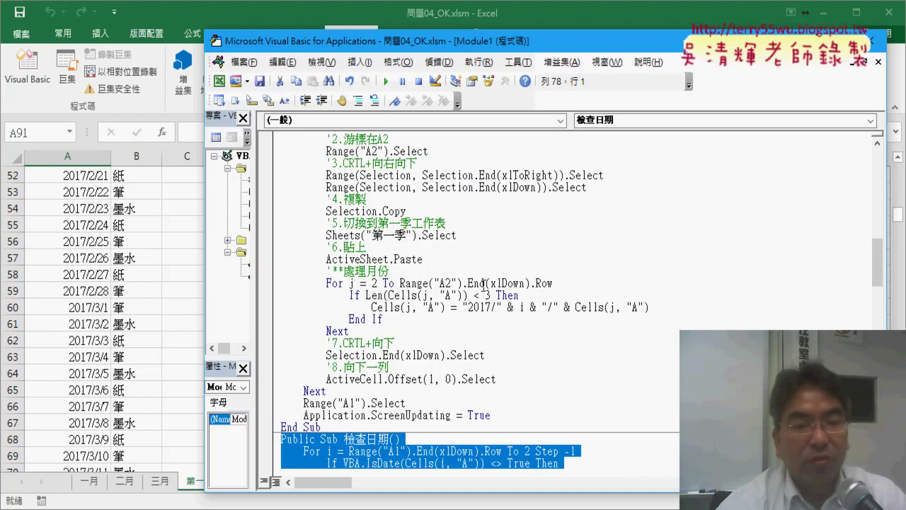
{"action": "scroll", "coordinate": [474, 262], "scroll_direction": "up", "scroll_amount": 5}
{"action": "scroll", "coordinate": [449, 217], "scroll_direction": "up", "scroll_amount": 2}
{"action": "scroll", "coordinate": [394, 207], "scroll_direction": "down", "scroll_amount": 2}
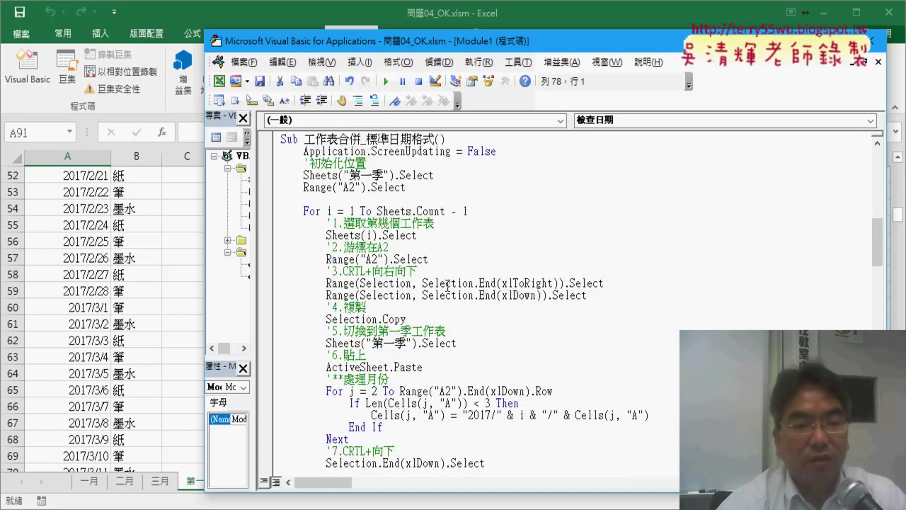
{"action": "scroll", "coordinate": [460, 293], "scroll_direction": "down", "scroll_amount": 6}
{"action": "left_click", "coordinate": [501, 310]}
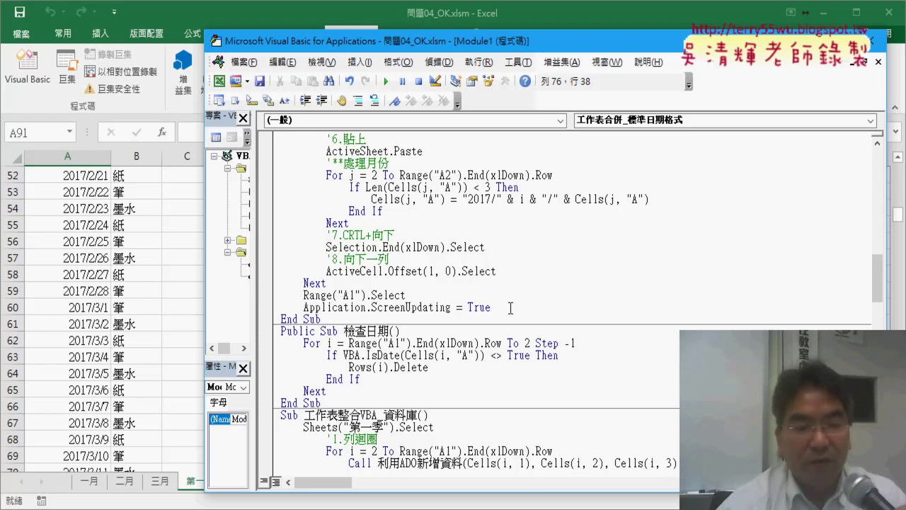
{"action": "key", "text": "Return"}
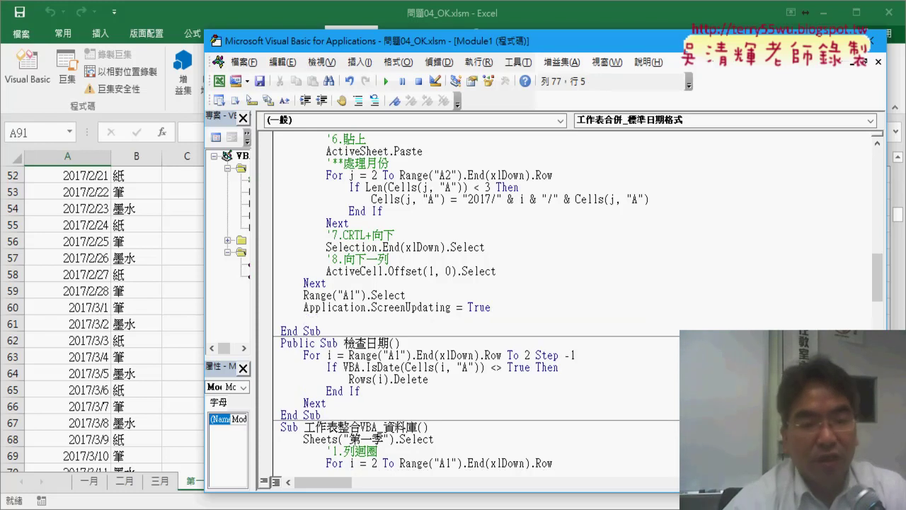
Enter Call 檢查日期 on the new line.
{"action": "left_click_drag", "start_coordinate": [345, 344], "coordinate": [379, 344]}
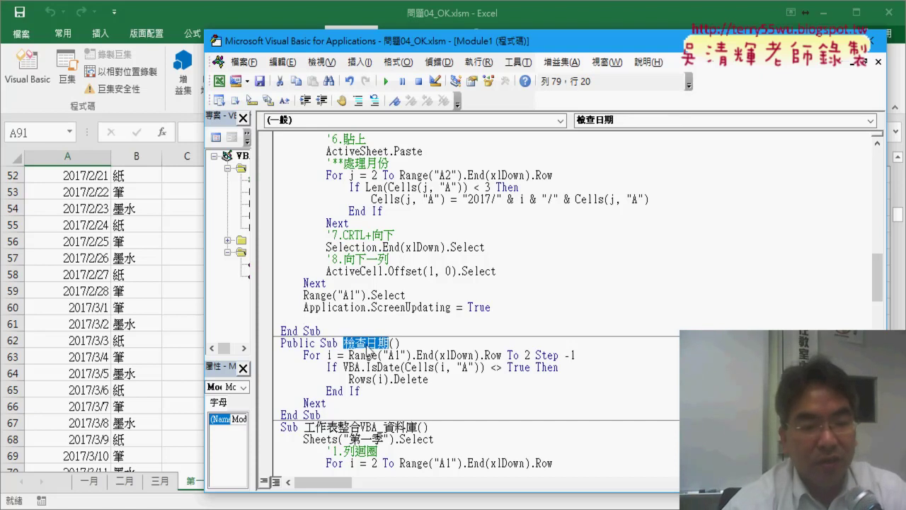
{"action": "left_click_drag", "start_coordinate": [366, 343], "coordinate": [347, 324]}
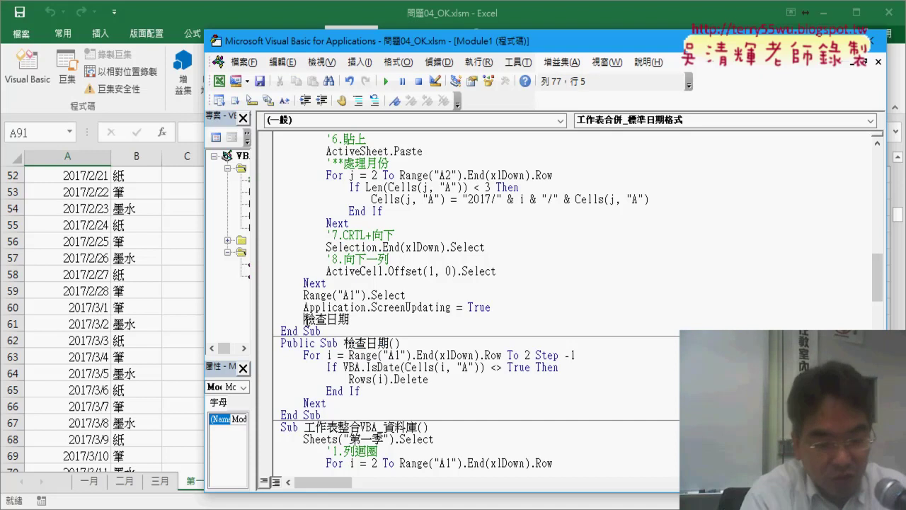
{"action": "type", "text": "call"}
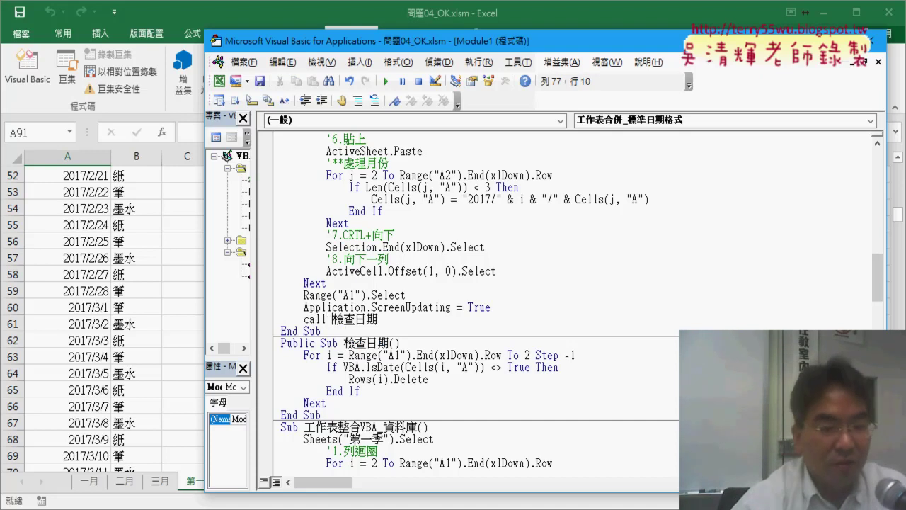
{"action": "left_click", "coordinate": [379, 408]}
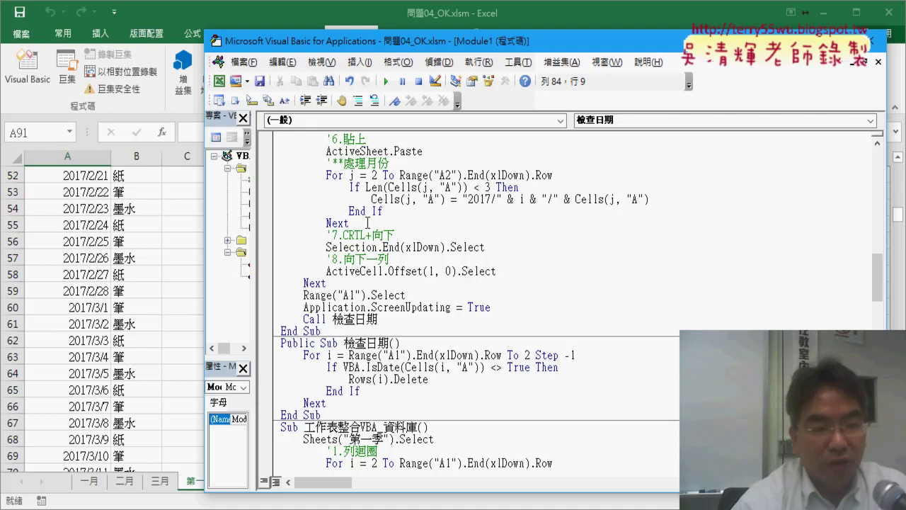
{"action": "left_click_drag", "start_coordinate": [379, 319], "coordinate": [298, 319]}
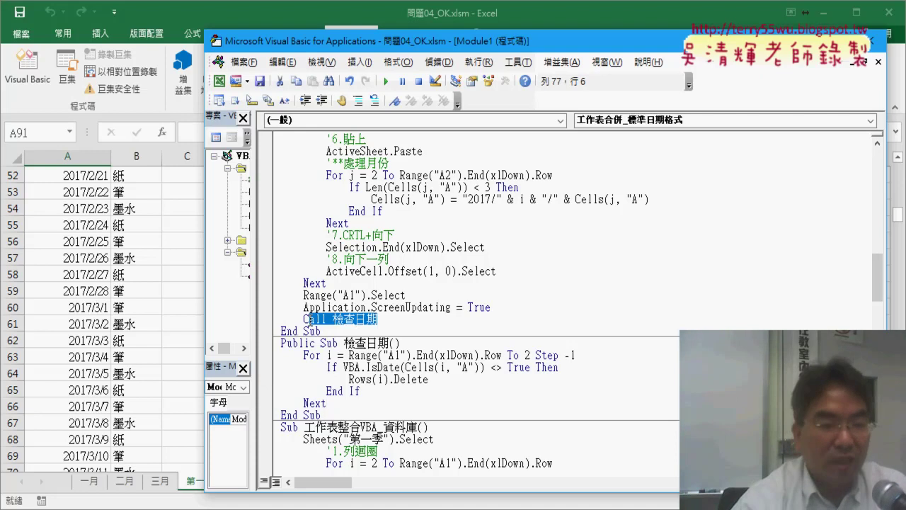
{"action": "left_click", "coordinate": [387, 378]}
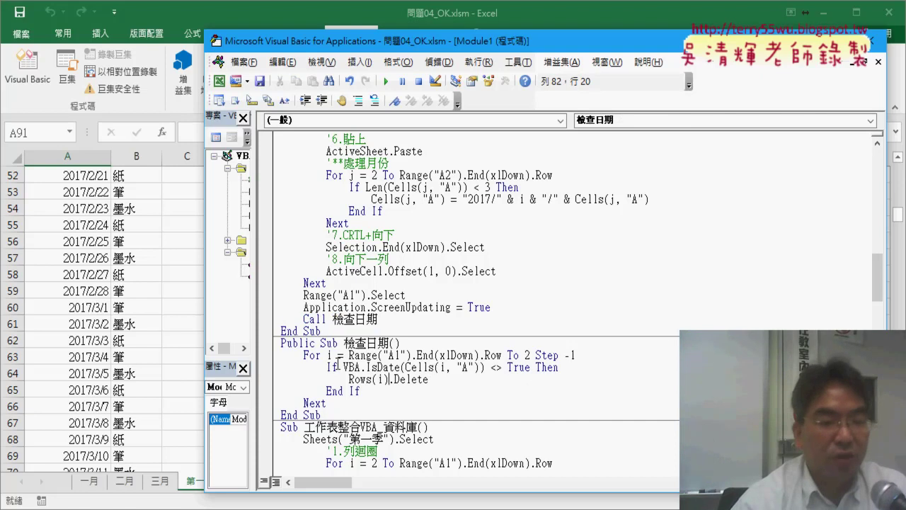
Set a breakpoint on Call 檢查日期, clear 第一季 with 清除, and run the merge macro.
{"action": "left_click", "coordinate": [270, 320]}
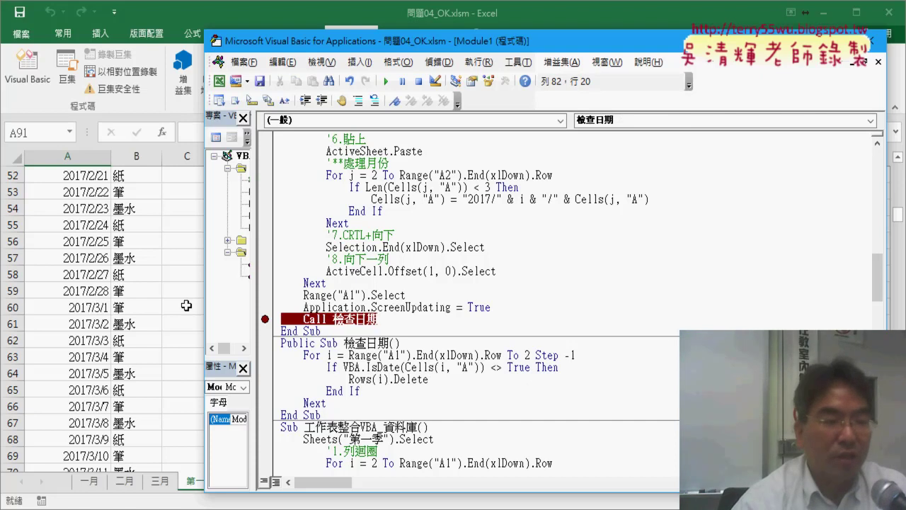
{"action": "left_click", "coordinate": [186, 256]}
{"action": "scroll", "coordinate": [391, 289], "scroll_direction": "up", "scroll_amount": 2}
{"action": "scroll", "coordinate": [393, 302], "scroll_direction": "up", "scroll_amount": 6}
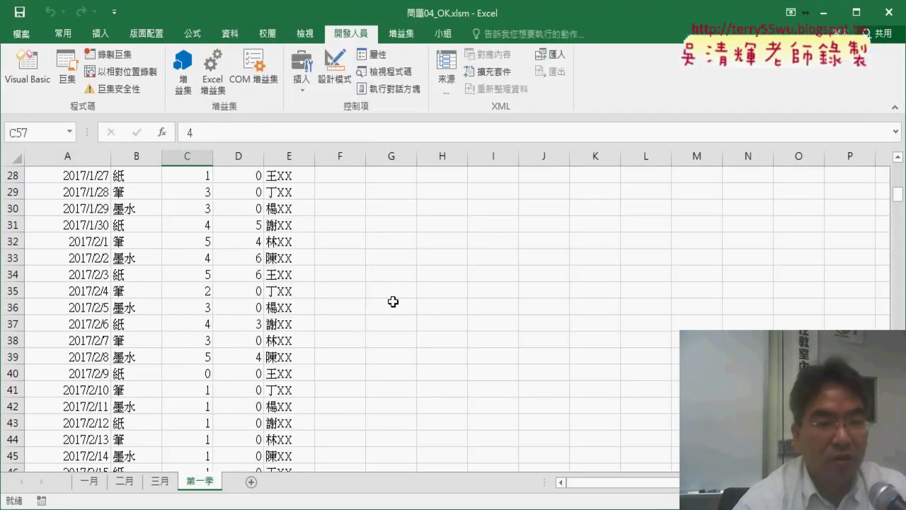
{"action": "scroll", "coordinate": [393, 302], "scroll_direction": "up", "scroll_amount": 9}
{"action": "left_click", "coordinate": [409, 220]}
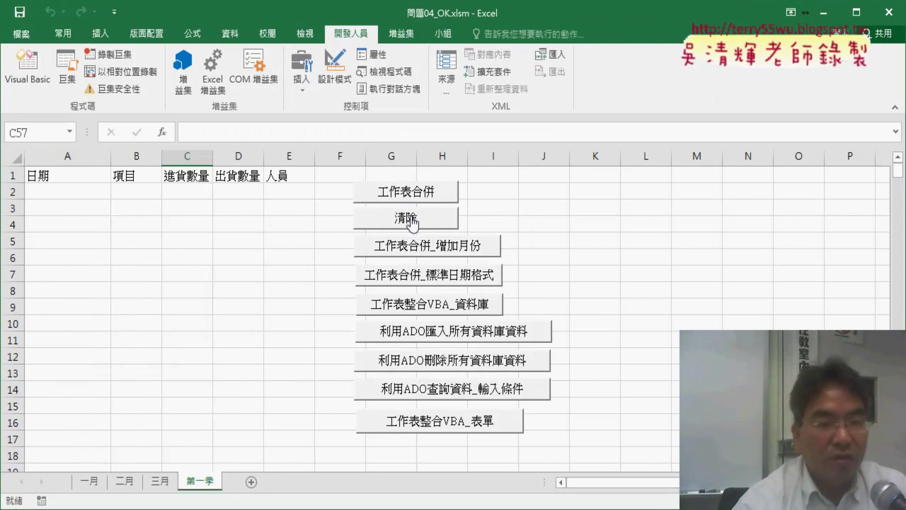
{"action": "left_click", "coordinate": [442, 281]}
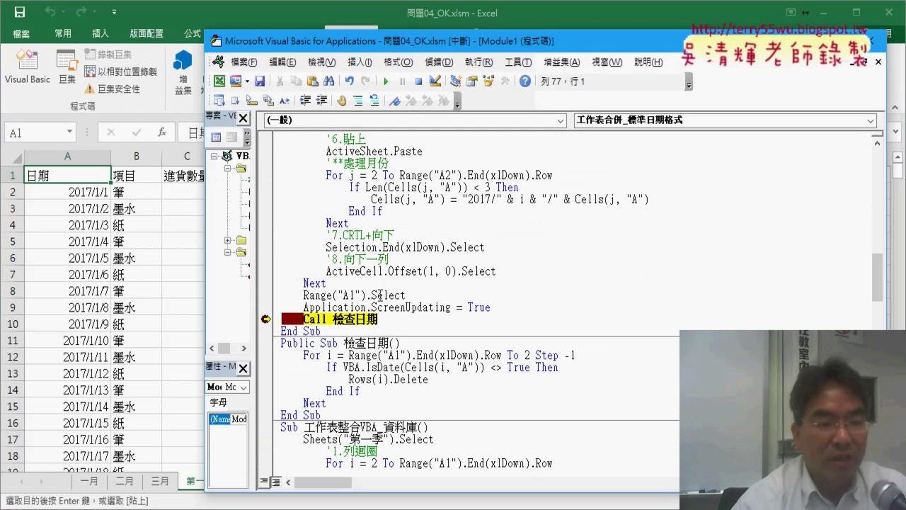
Check that 2017/2/29 and 2017/2/30 are back in the merged data, then step into 檢查日期.
{"action": "key", "text": "F5"}
{"action": "left_click", "coordinate": [104, 324]}
{"action": "scroll", "coordinate": [104, 325], "scroll_direction": "down", "scroll_amount": 3}
{"action": "scroll", "coordinate": [104, 325], "scroll_direction": "down", "scroll_amount": 6}
{"action": "scroll", "coordinate": [105, 325], "scroll_direction": "down", "scroll_amount": 2}
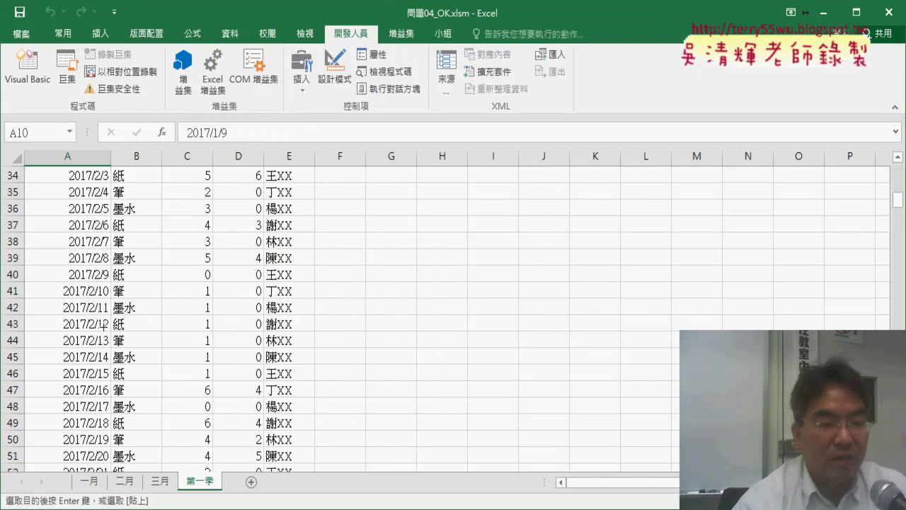
{"action": "scroll", "coordinate": [104, 325], "scroll_direction": "down", "scroll_amount": 6}
{"action": "scroll", "coordinate": [113, 327], "scroll_direction": "down", "scroll_amount": 1}
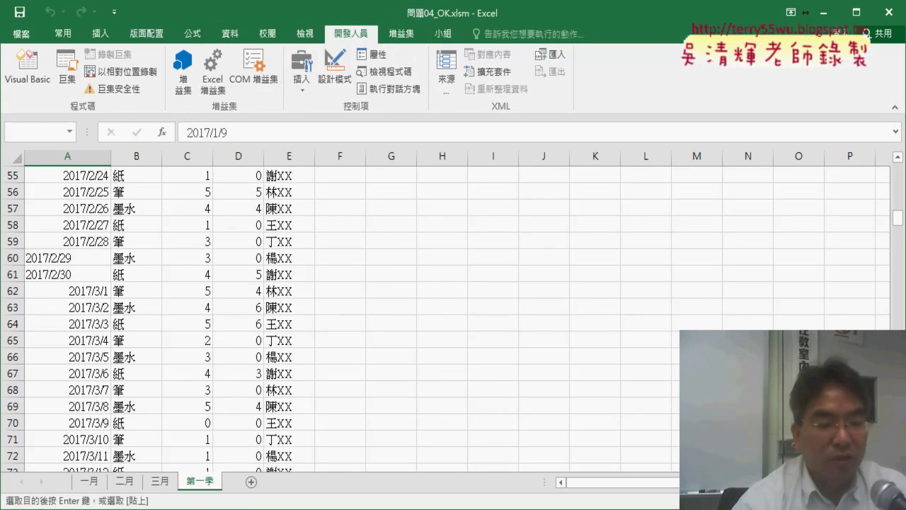
{"action": "mouse_move", "coordinate": [364, 506]}
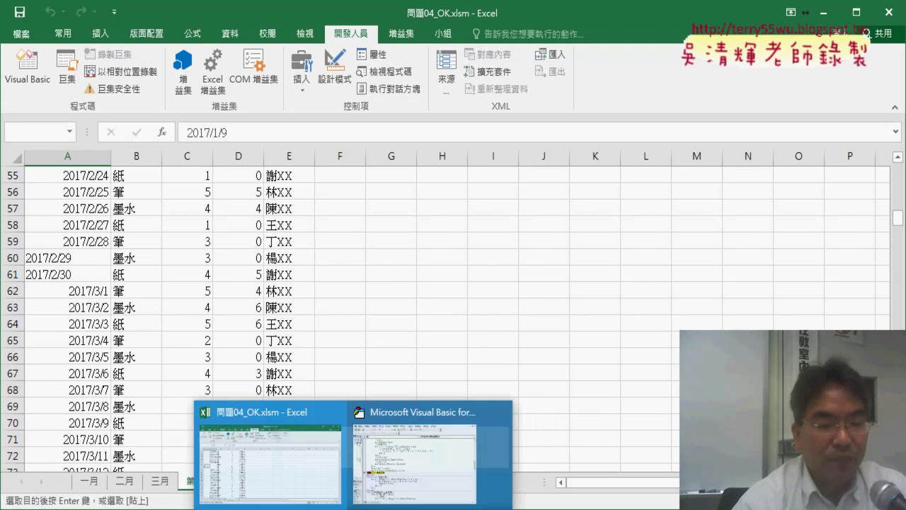
{"action": "left_click", "coordinate": [406, 496]}
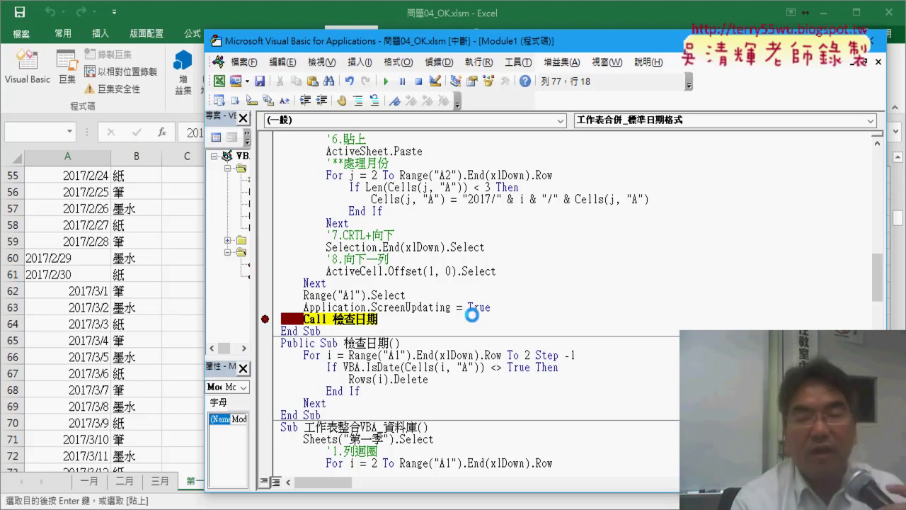
{"action": "key", "text": "F8"}
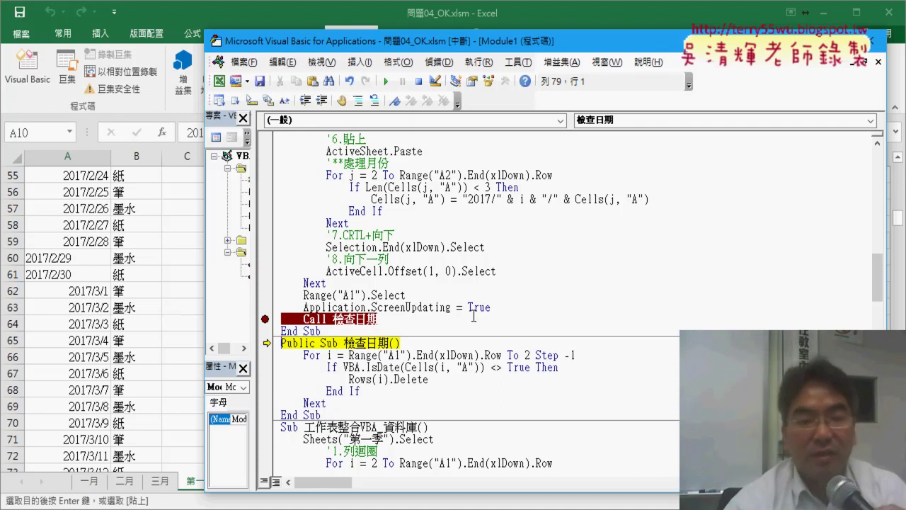
{"action": "left_click_drag", "start_coordinate": [390, 317], "coordinate": [302, 318]}
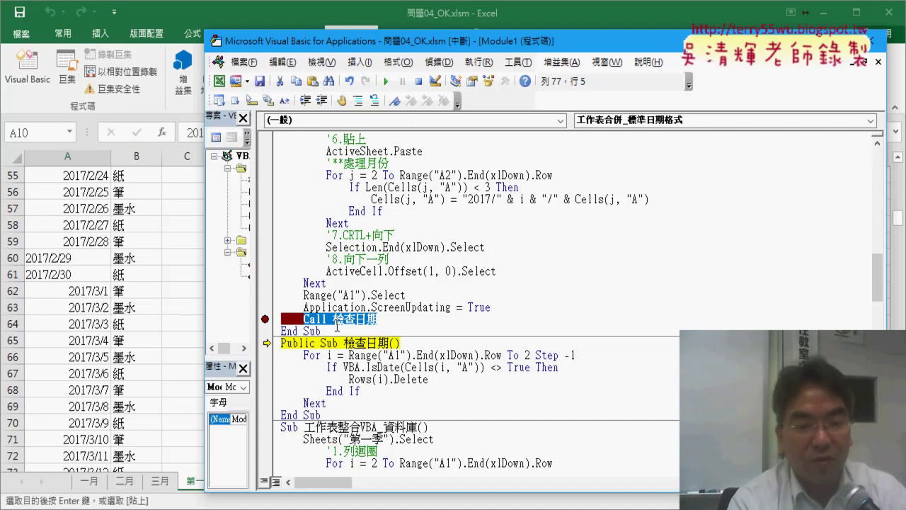
Break on Rows(i).Delete, step through removing rows 2017/2/30 and 2017/2/29, then clear the breakpoint.
{"action": "key", "text": "F8"}
{"action": "key", "text": "F8"}
{"action": "key", "text": "F8"}
{"action": "key", "text": "F8"}
{"action": "key", "text": "F8"}
{"action": "key", "text": "F8"}
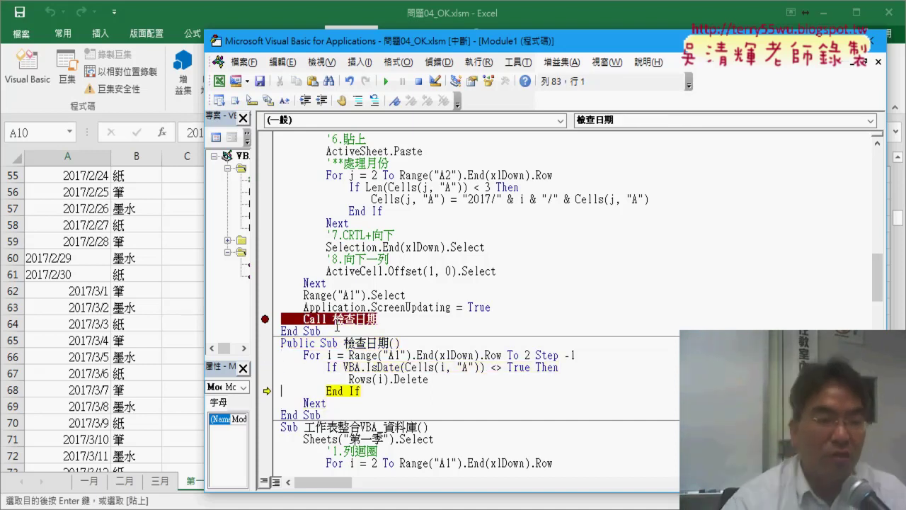
{"action": "key", "text": "F8"}
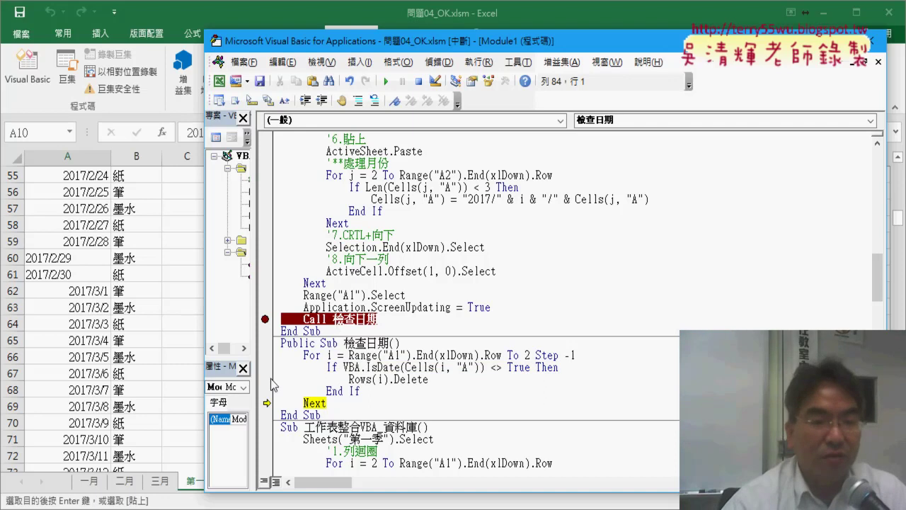
{"action": "left_click", "coordinate": [266, 379]}
{"action": "left_click", "coordinate": [386, 81]}
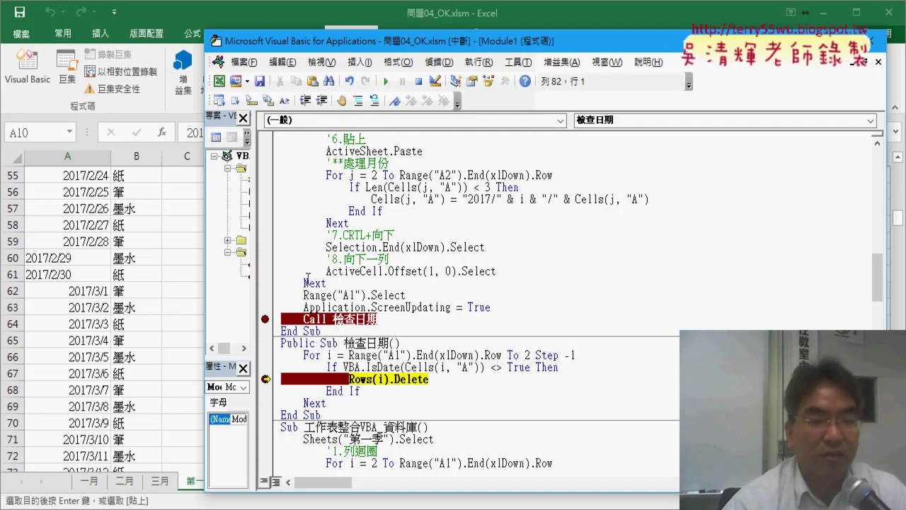
{"action": "mouse_move", "coordinate": [381, 377]}
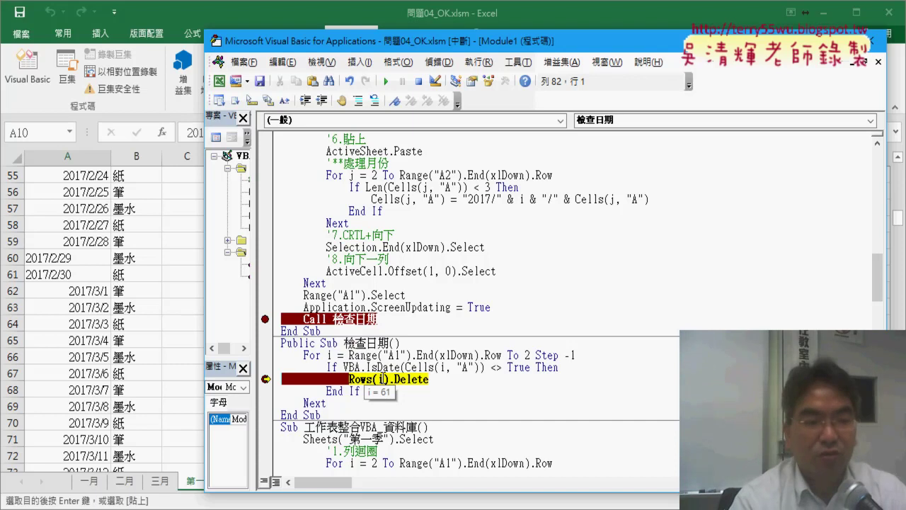
{"action": "key", "text": "F8"}
{"action": "key", "text": "F8"}
{"action": "key", "text": "F8"}
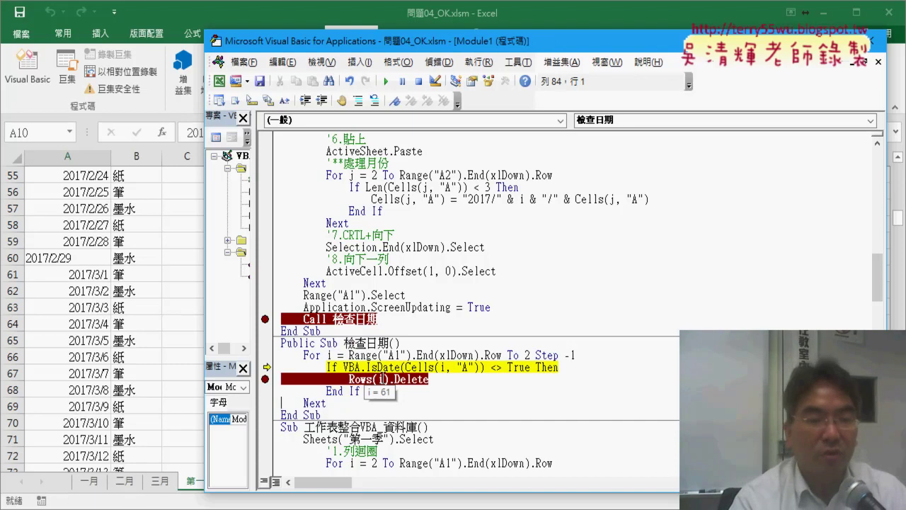
{"action": "key", "text": "F8"}
{"action": "key", "text": "F8"}
{"action": "key", "text": "F8"}
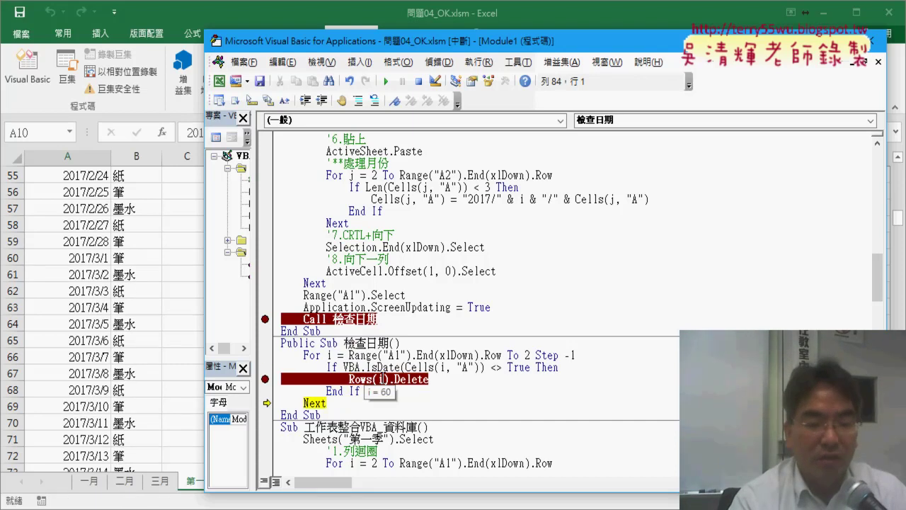
{"action": "key", "text": "F8"}
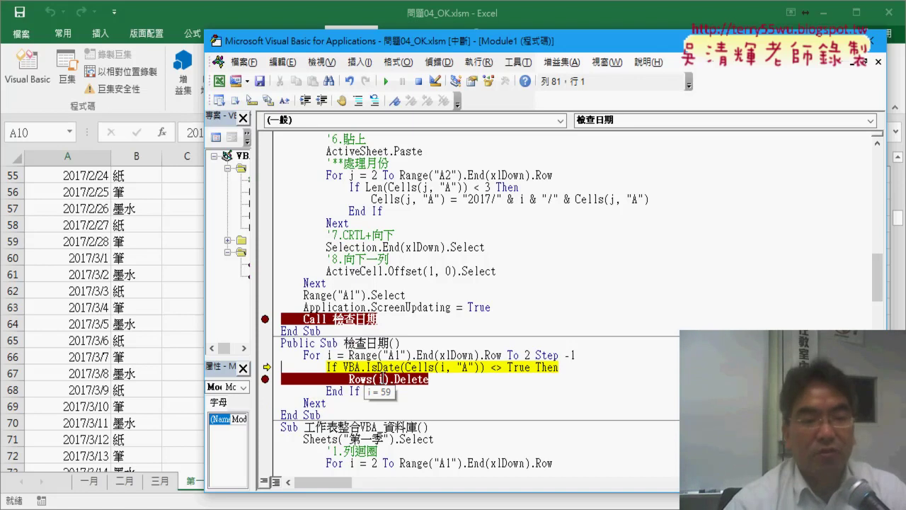
{"action": "left_click", "coordinate": [267, 380]}
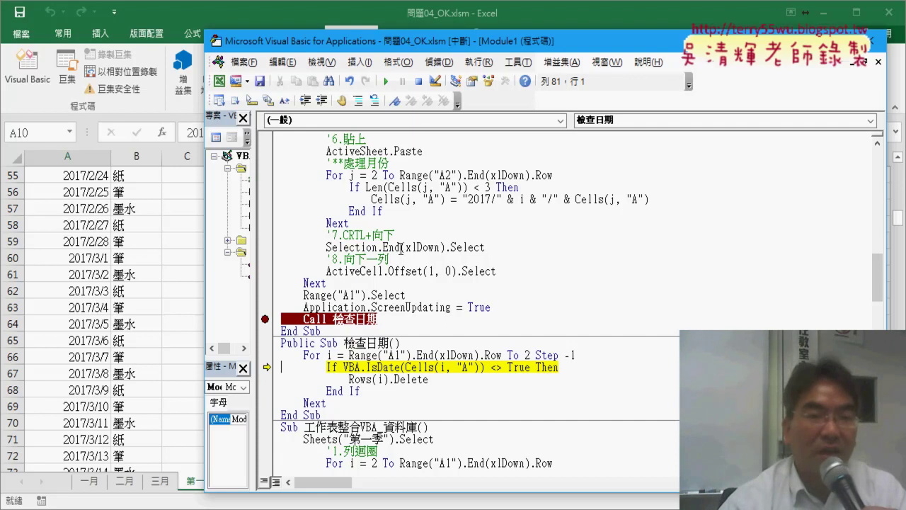
Stop the paused macro and switch to Access's 問題04 database showing the 第一季 table.
{"action": "left_click", "coordinate": [418, 82]}
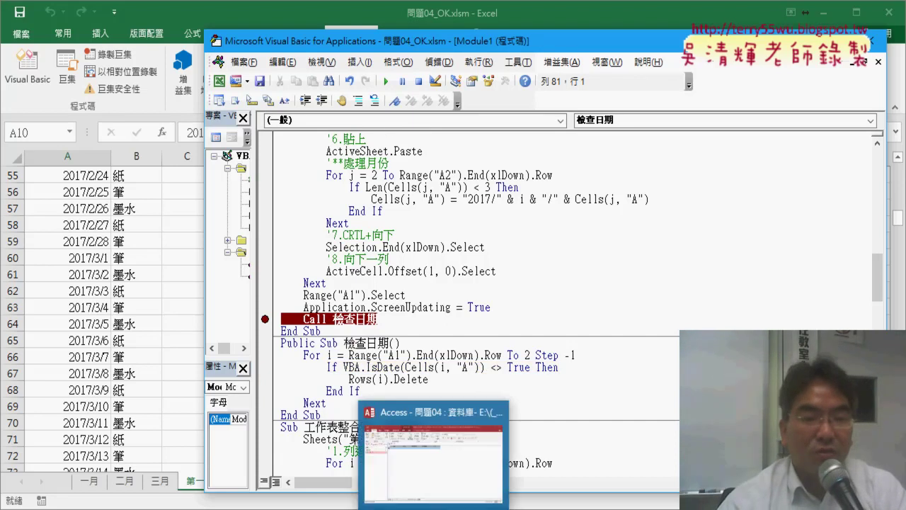
{"action": "left_click", "coordinate": [426, 459]}
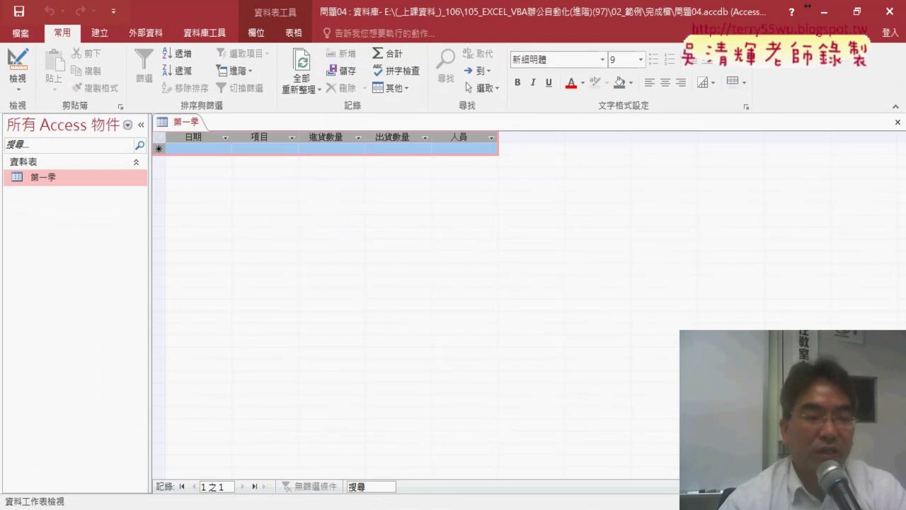
{"action": "key", "text": "super"}
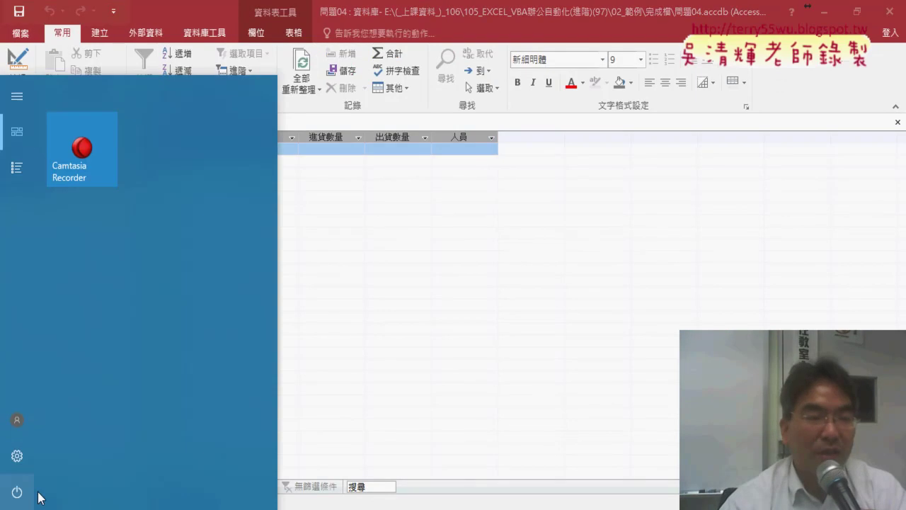
{"action": "left_click", "coordinate": [18, 166]}
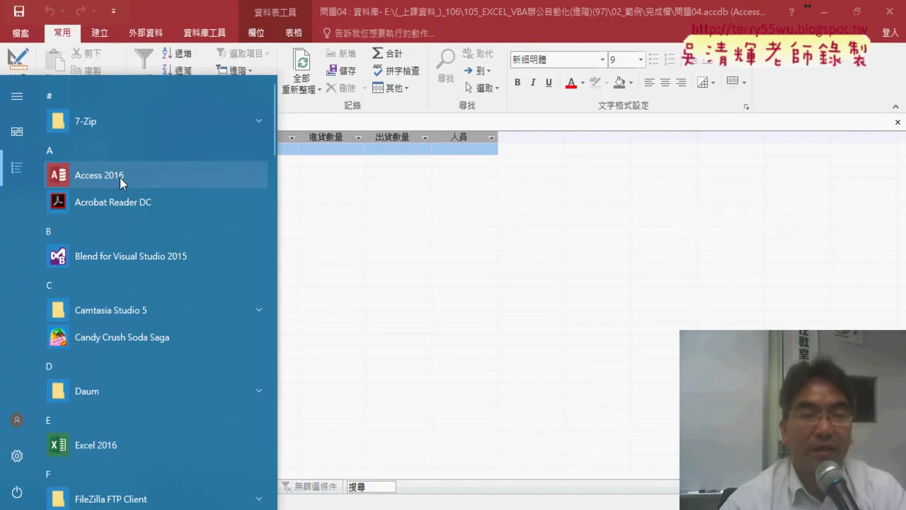
{"action": "left_click", "coordinate": [416, 312]}
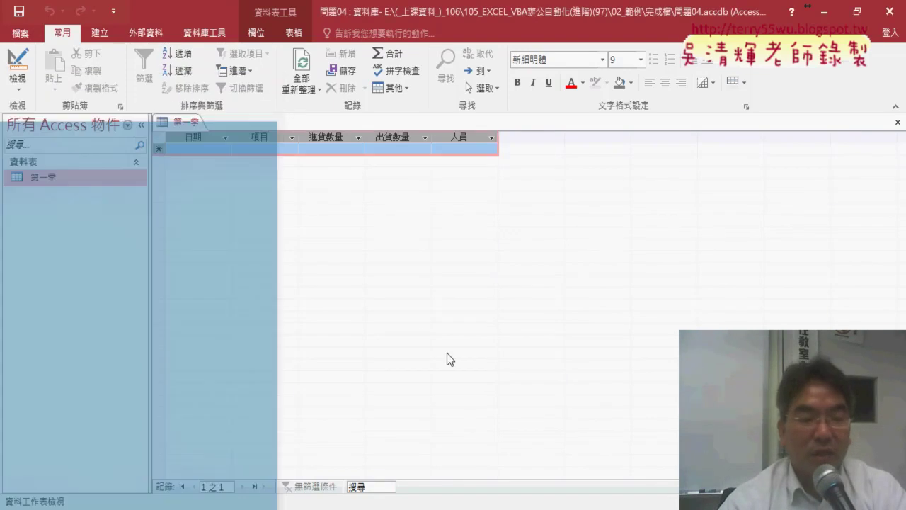
{"action": "mouse_move", "coordinate": [273, 509]}
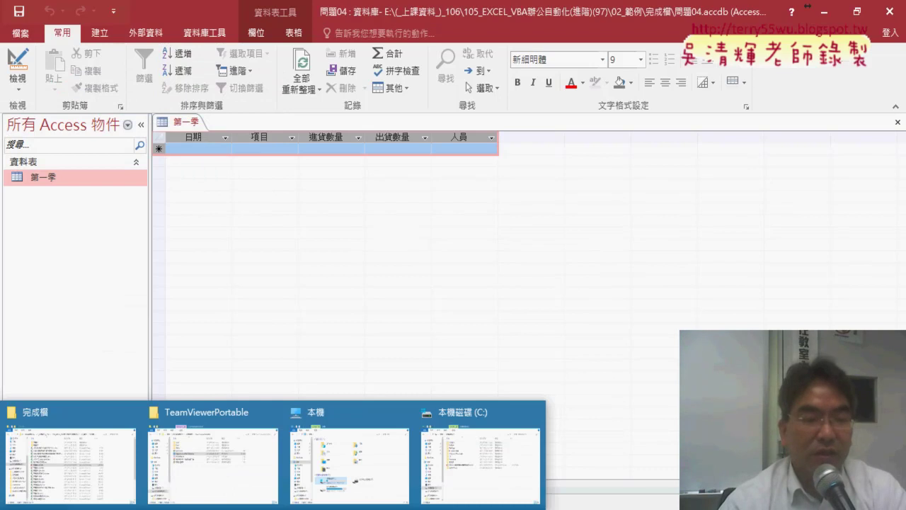
{"action": "left_click", "coordinate": [101, 454]}
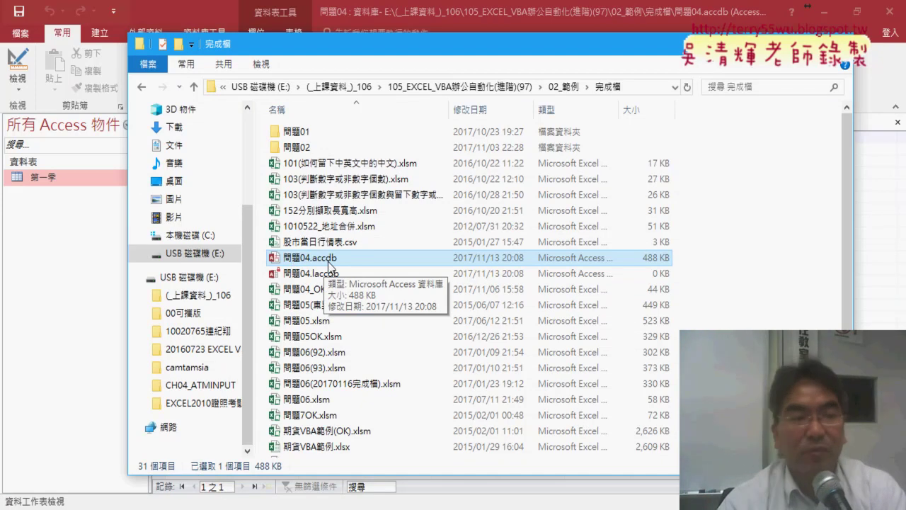
{"action": "left_click", "coordinate": [70, 245]}
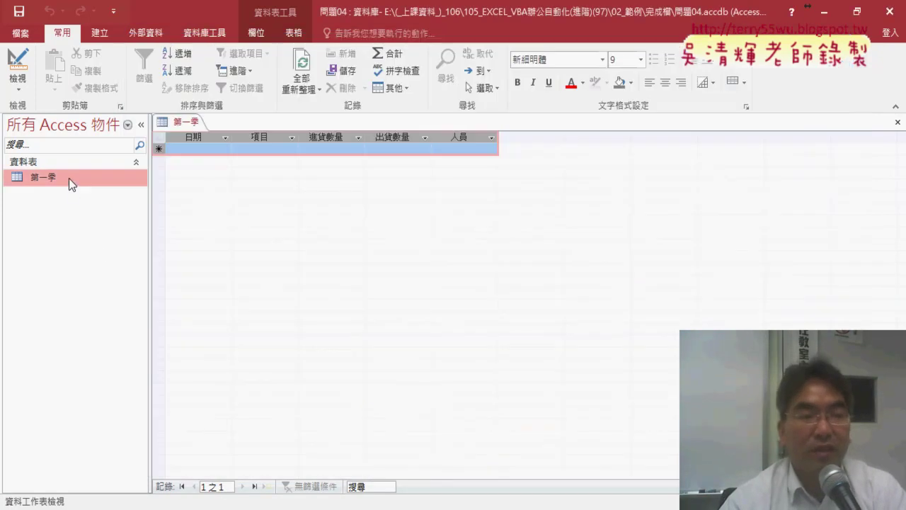
{"action": "left_click", "coordinate": [99, 36]}
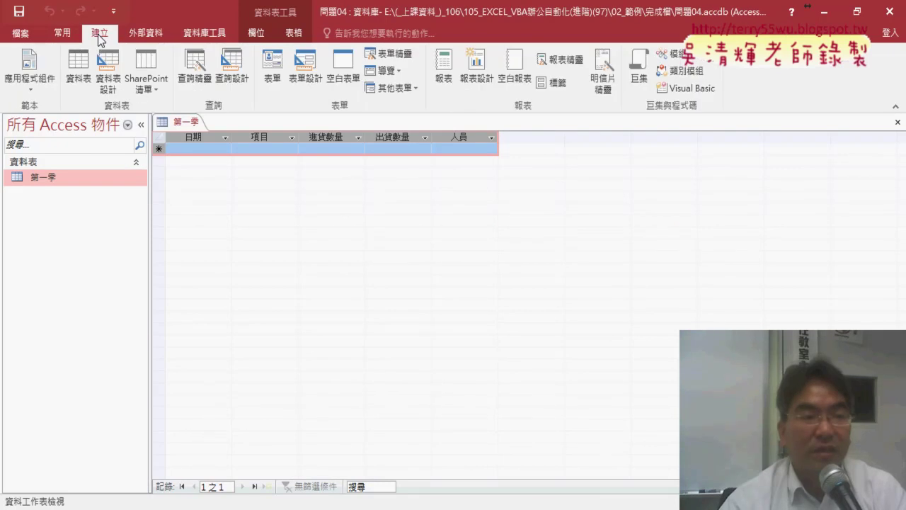
Open the 第一季 table in Design View and compare it with Excel's header row A1:E1.
{"action": "right_click", "coordinate": [62, 182]}
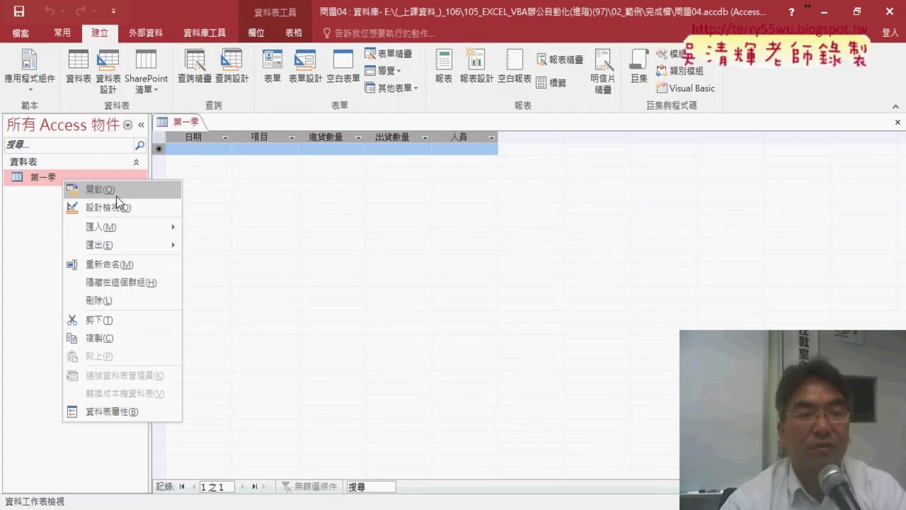
{"action": "left_click", "coordinate": [114, 208]}
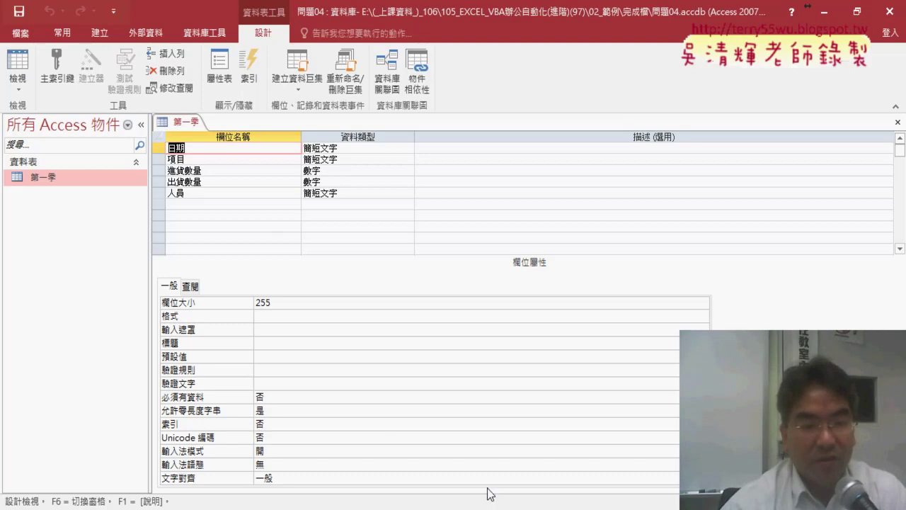
{"action": "left_click", "coordinate": [316, 461]}
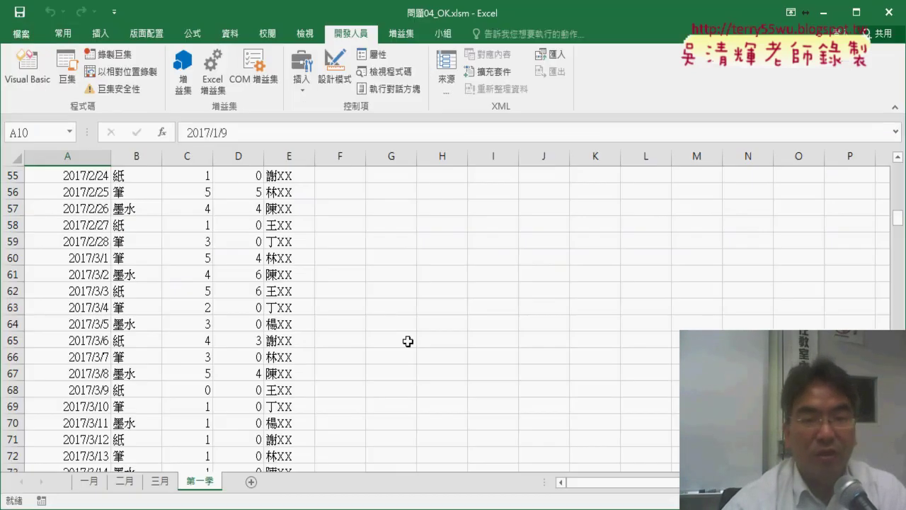
{"action": "left_click_drag", "start_coordinate": [898, 218], "coordinate": [897, 170]}
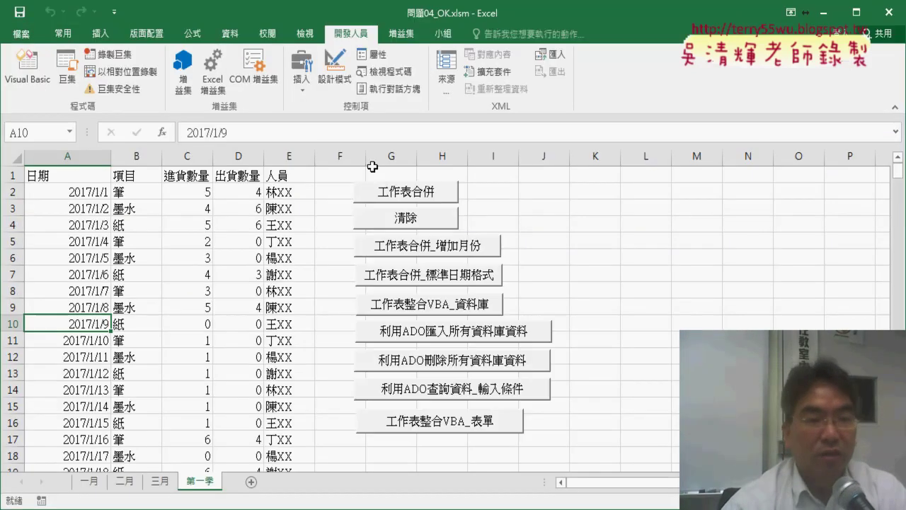
{"action": "left_click_drag", "start_coordinate": [58, 180], "coordinate": [291, 176]}
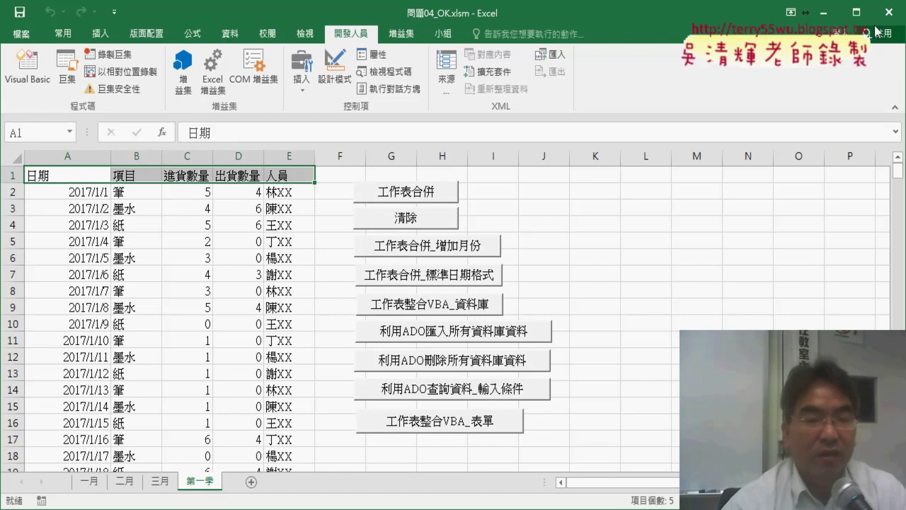
{"action": "left_click", "coordinate": [836, 18]}
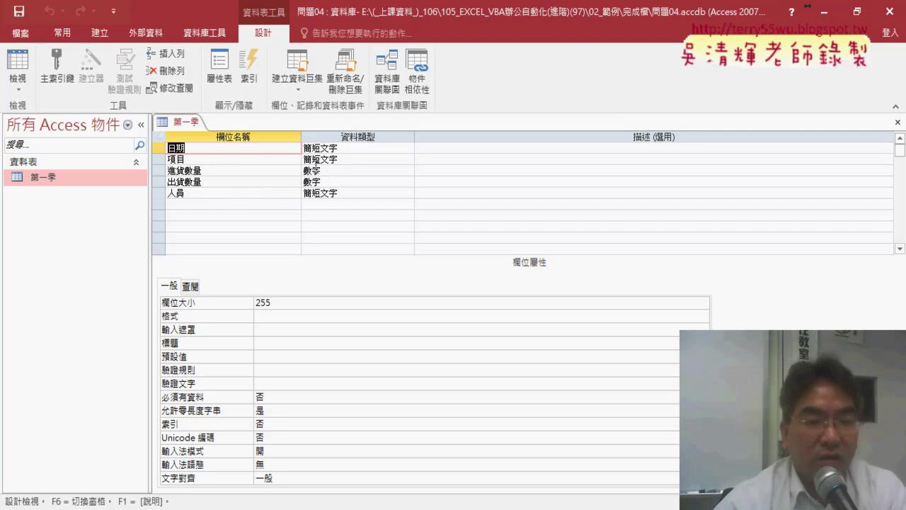
Set the 日期 field's data type to 日期/時間.
{"action": "left_click", "coordinate": [378, 149]}
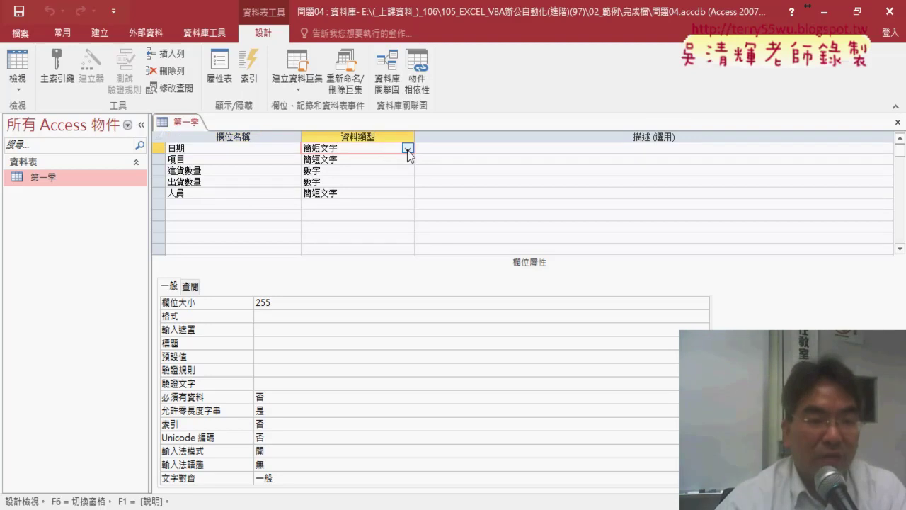
{"action": "left_click", "coordinate": [407, 149]}
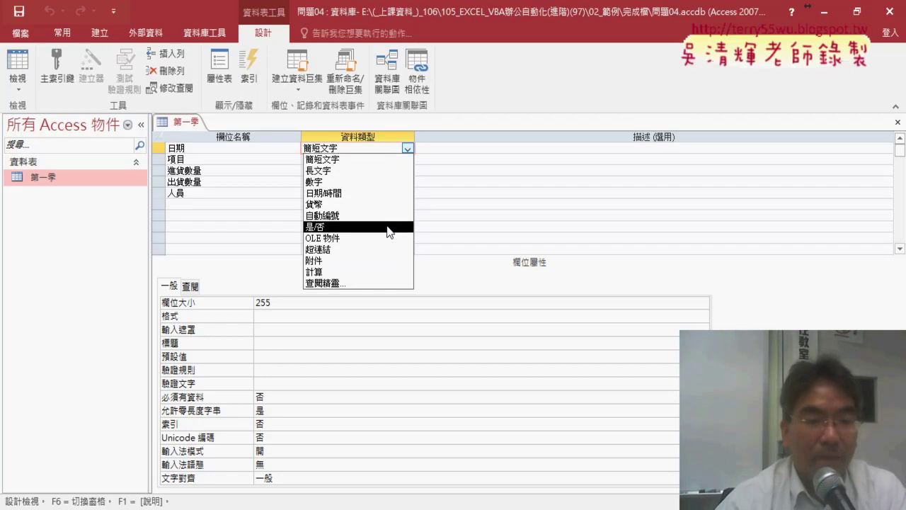
{"action": "key", "text": "Escape"}
{"action": "type", "text": "日期/時間"}
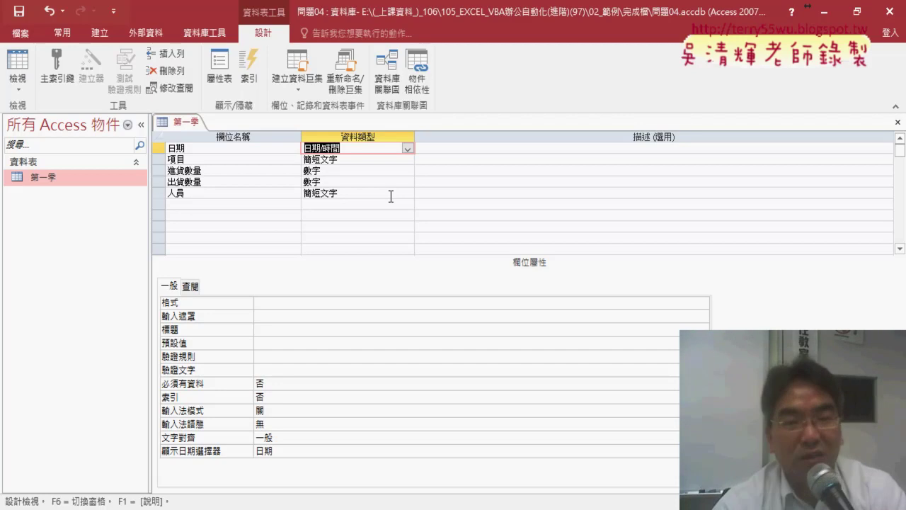
{"action": "left_click", "coordinate": [408, 149]}
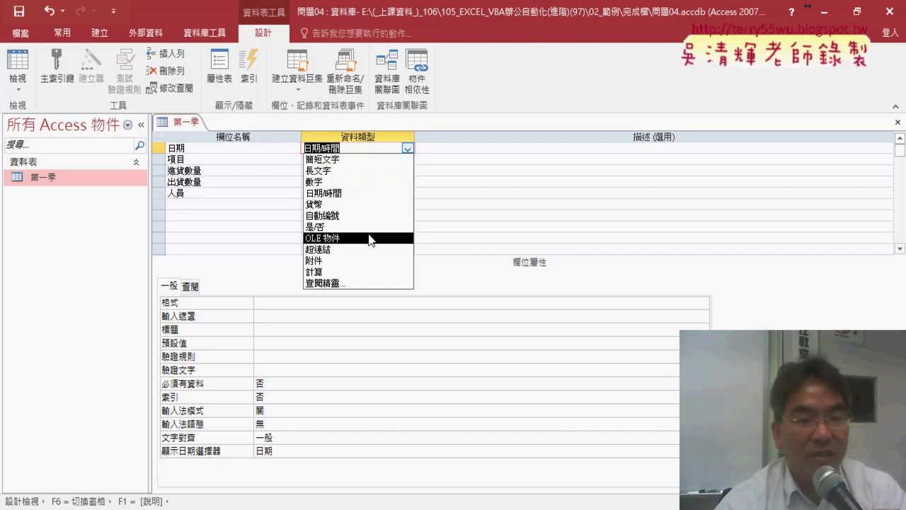
{"action": "left_click", "coordinate": [369, 197]}
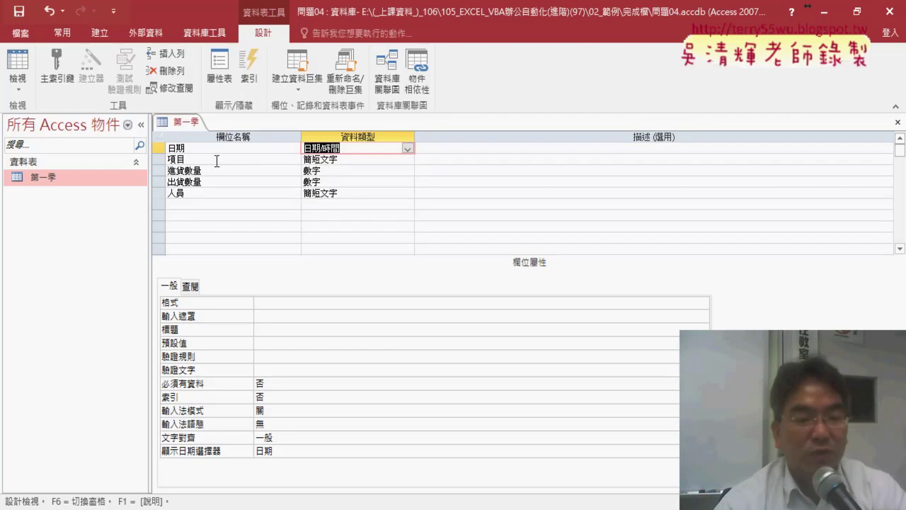
Check Excel cells C2, D2 and E2, then return to the Access design.
{"action": "mouse_move", "coordinate": [363, 509]}
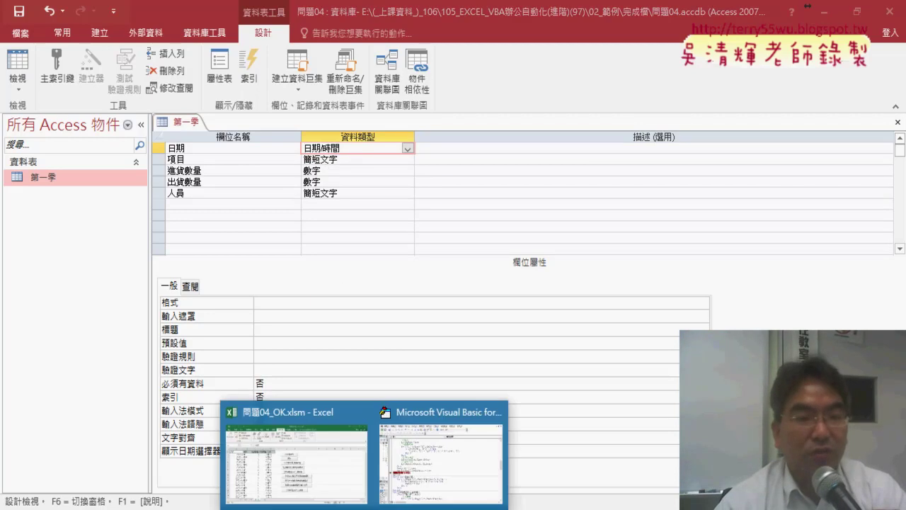
{"action": "left_click", "coordinate": [297, 453]}
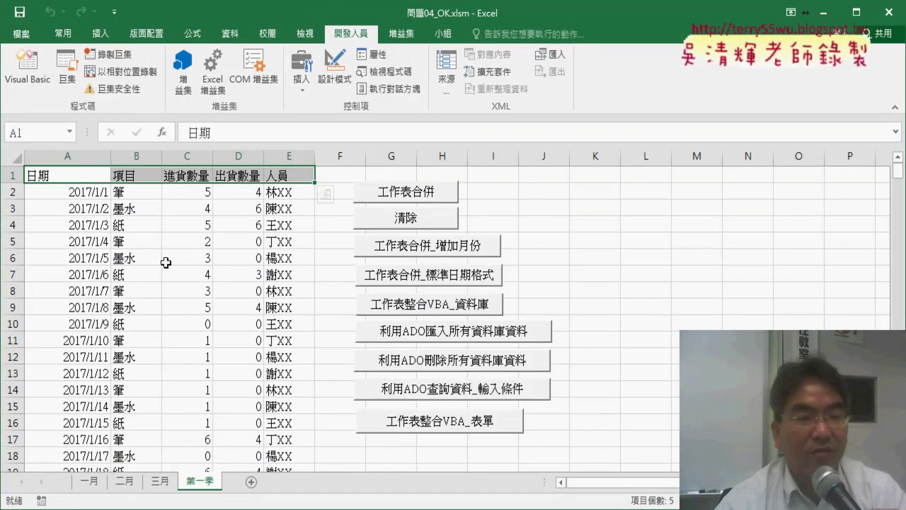
{"action": "left_click", "coordinate": [196, 192]}
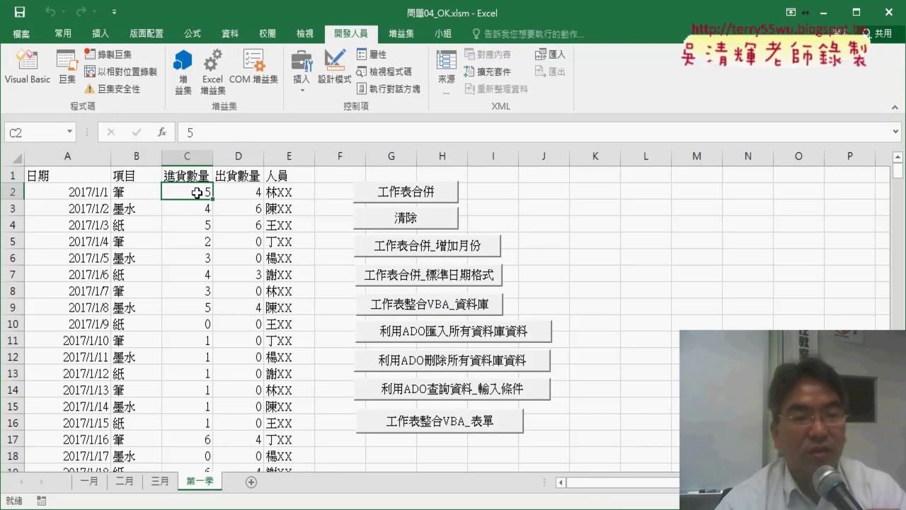
{"action": "left_click", "coordinate": [245, 192]}
{"action": "left_click", "coordinate": [298, 193]}
{"action": "left_click", "coordinate": [825, 12]}
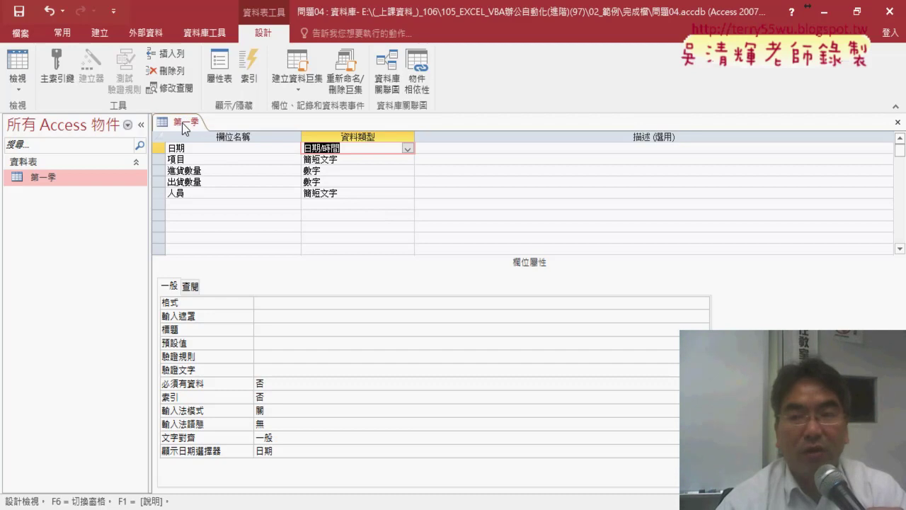
Save the 第一季 design, open its datasheet, and return to the Excel workbook.
{"action": "left_click", "coordinate": [897, 122]}
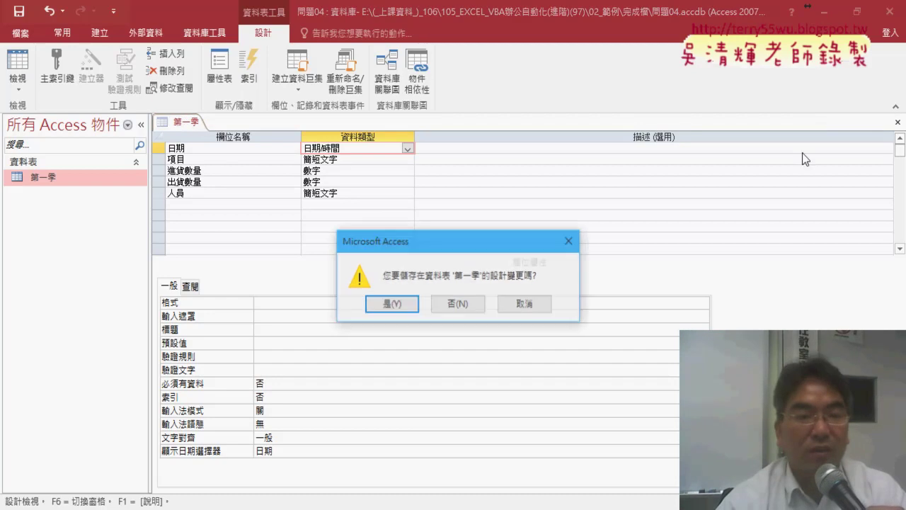
{"action": "left_click", "coordinate": [409, 316]}
{"action": "double_click", "coordinate": [88, 179]}
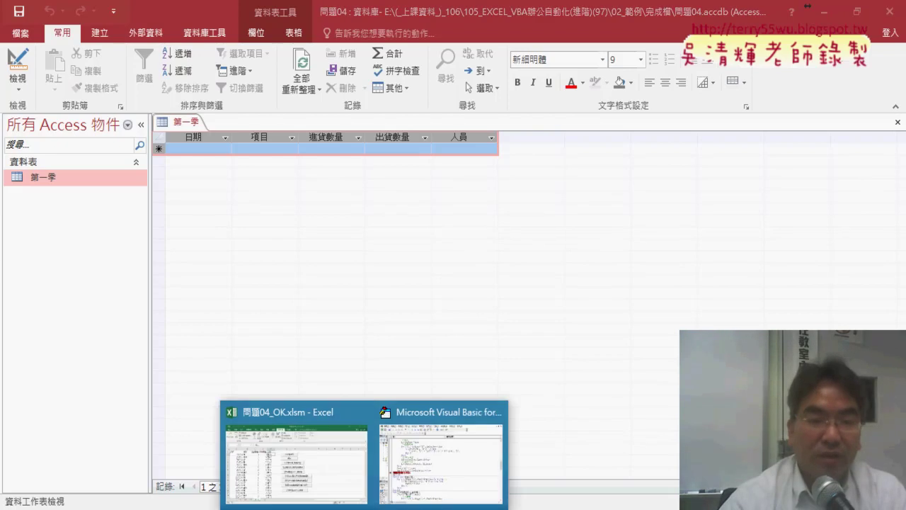
{"action": "left_click", "coordinate": [328, 427]}
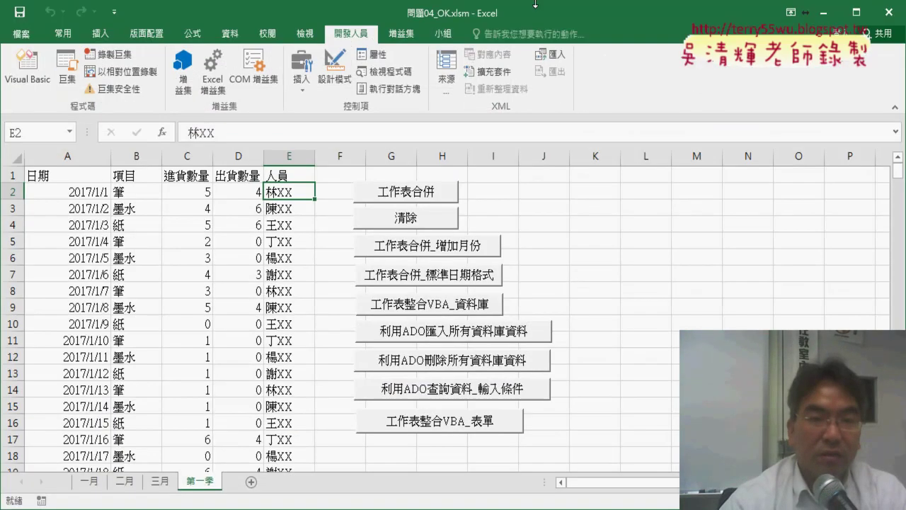
Maximize, then restore the Excel window so it sits beside the Access 第一季 table.
{"action": "double_click", "coordinate": [535, 3]}
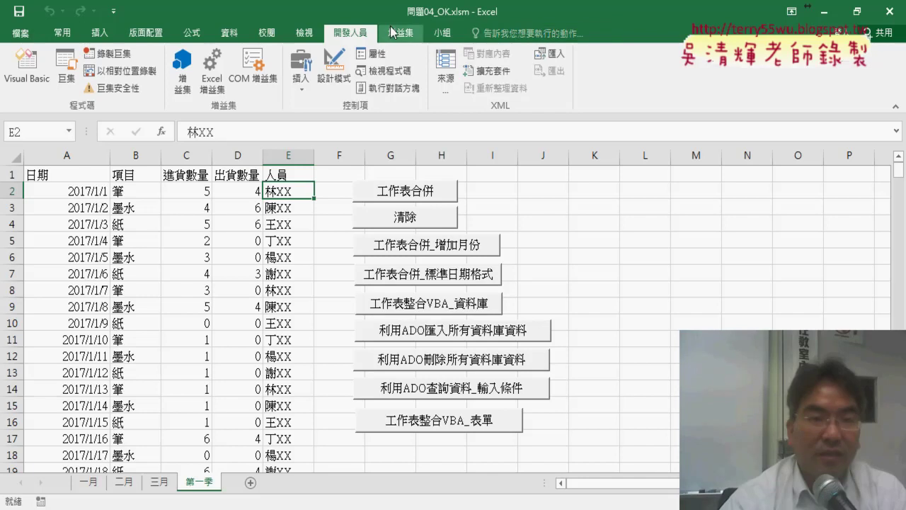
{"action": "double_click", "coordinate": [573, 20]}
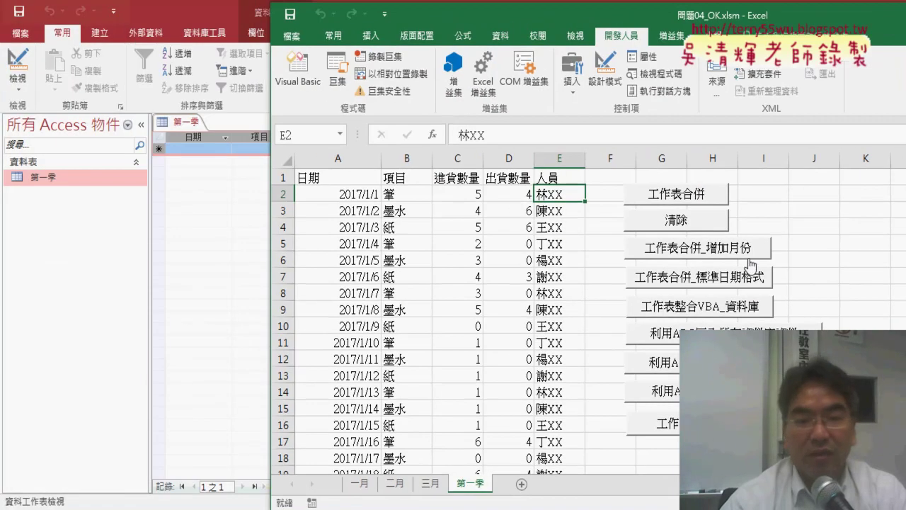